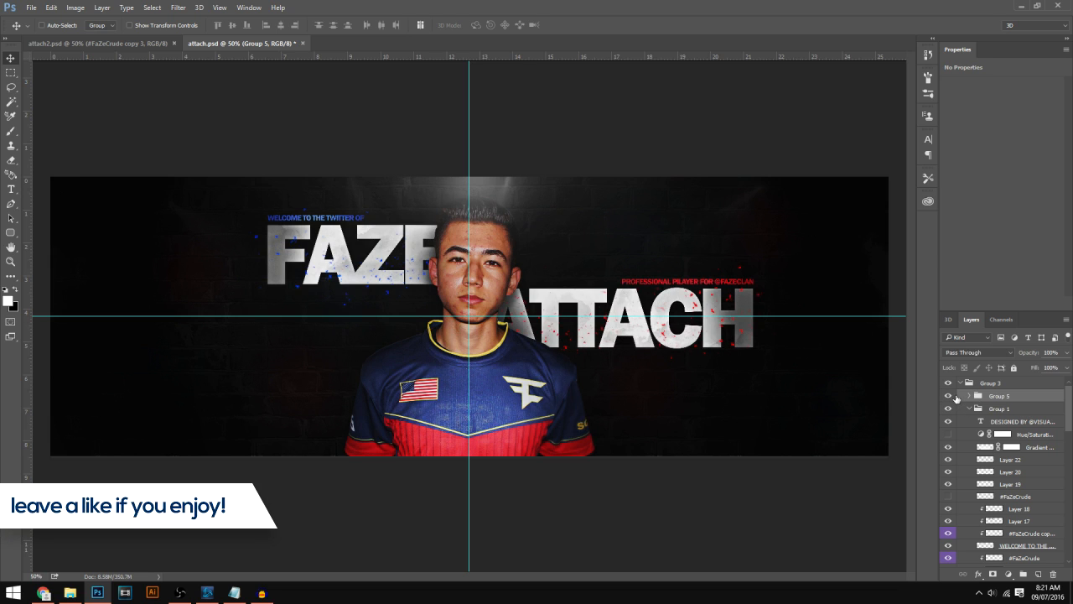
# - In HeaderTemplate.psd, delete the two flattened Group 2 copies and Group 2, then expand Group 1
pyautogui.click(961, 384)
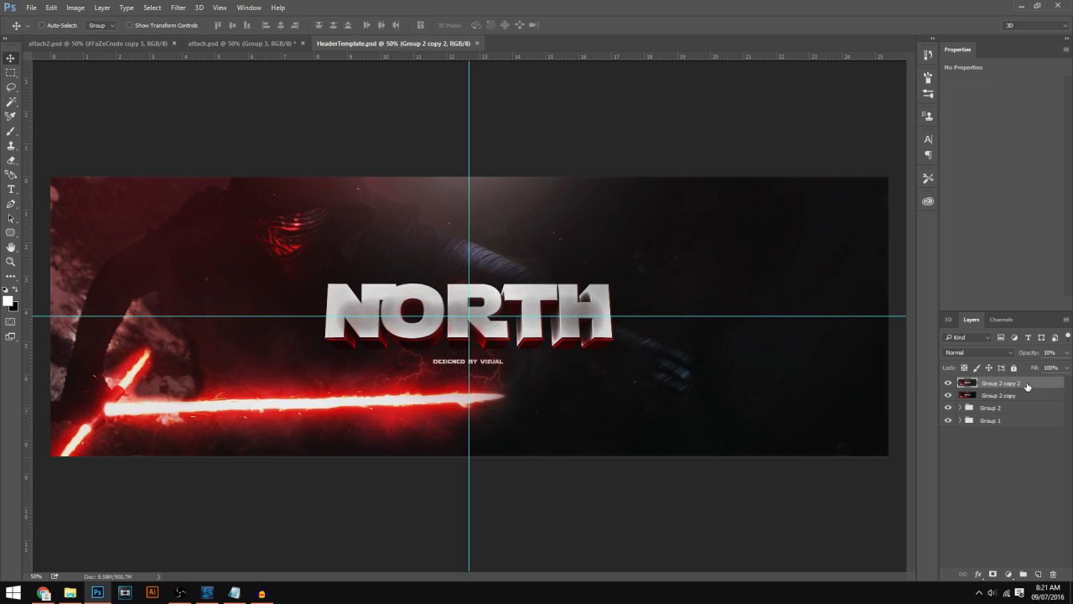
pyautogui.press('Delete')
pyautogui.press('Delete')
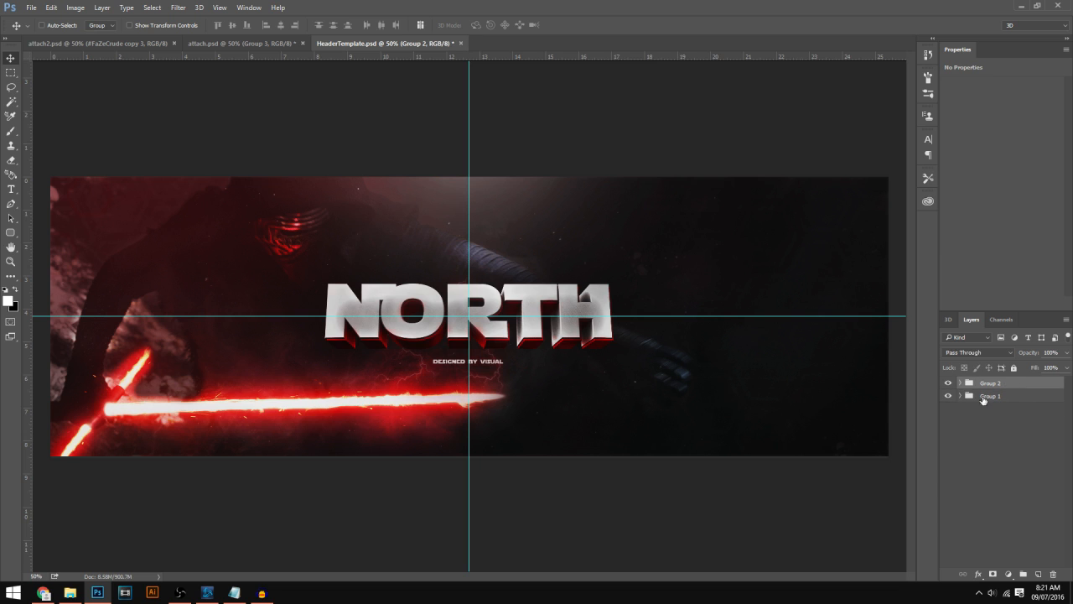
pyautogui.click(961, 384)
pyautogui.click(961, 383)
pyautogui.press('Delete')
pyautogui.click(961, 383)
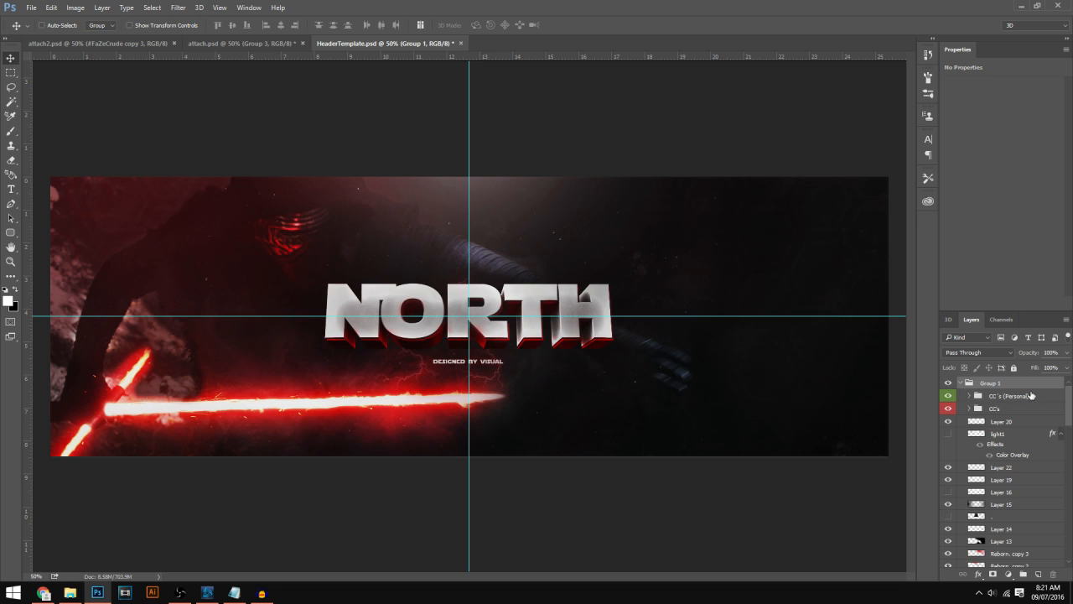
# - Put the CC's (Personal) and CC's folders together in a new group and hide that group
pyautogui.click(964, 396)
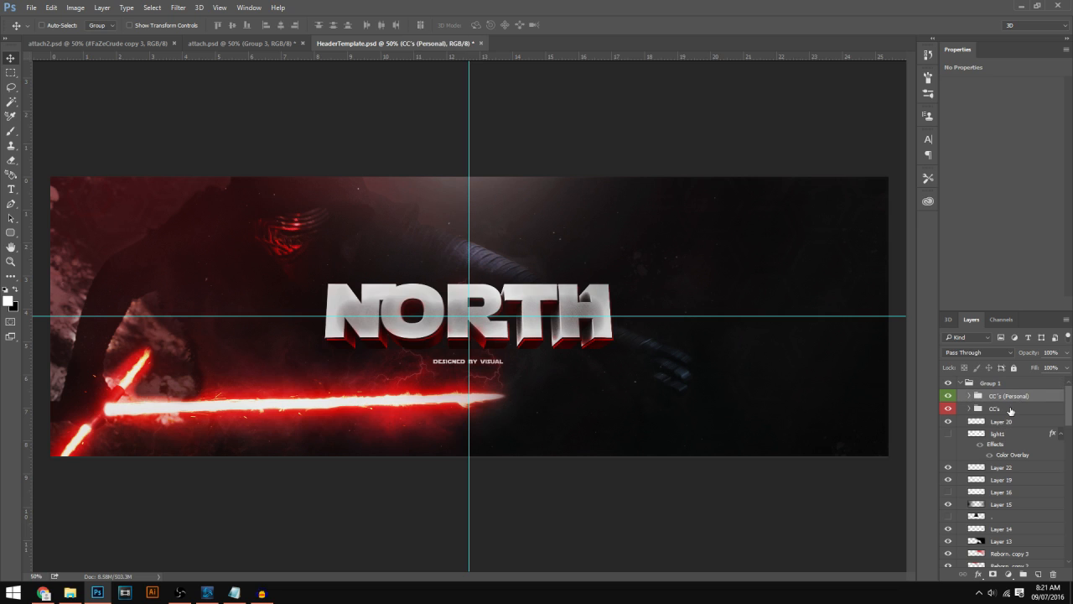
pyautogui.keyDown('ctrl'); pyautogui.click(1010, 410); pyautogui.keyUp('ctrl')
pyautogui.click(1024, 574)
pyautogui.click(948, 397)
pyautogui.click(948, 397)
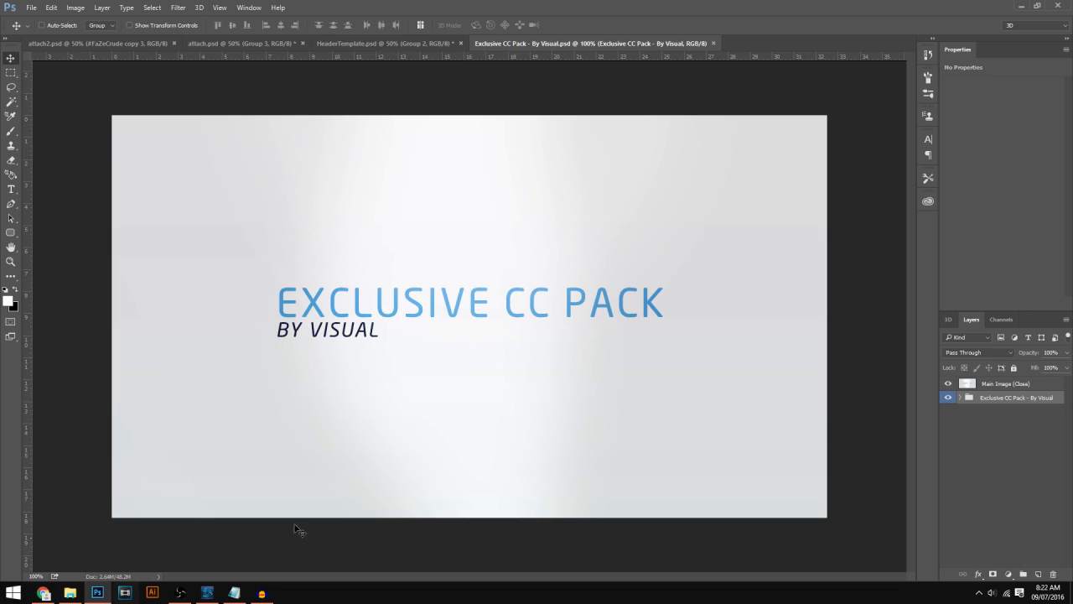
# - In the Exclusive CC Pack document, hide the Main Image (Close) layer
pyautogui.click(950, 384)
pyautogui.click(949, 384)
pyautogui.click(949, 384)
pyautogui.click(948, 384)
pyautogui.click(948, 384)
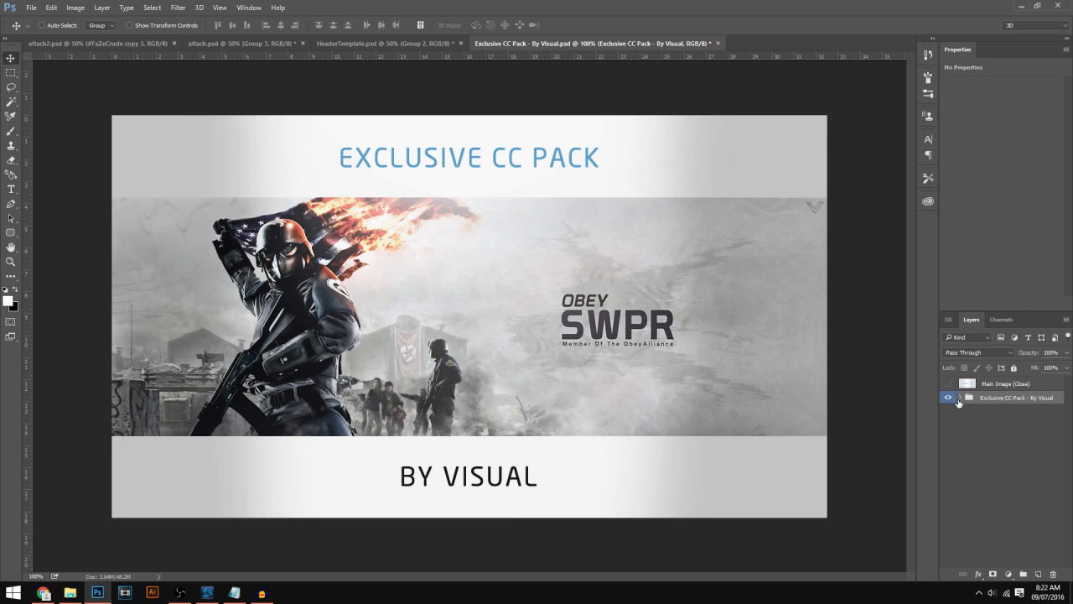
# - Copy the CC's (Open) group from the Exclusive CC Pack into HeaderTemplate.psd, at the top of Group 1
pyautogui.click(961, 397)
pyautogui.click(1021, 409)
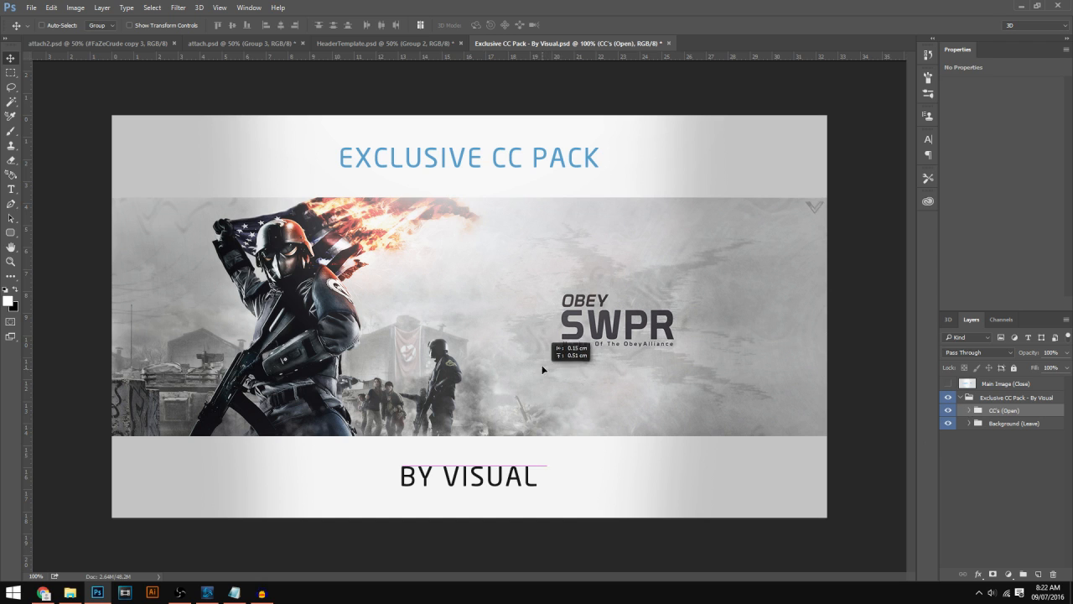
pyautogui.click(323, 43)
pyautogui.moveTo(321, 43); pyautogui.dragTo(512, 294)
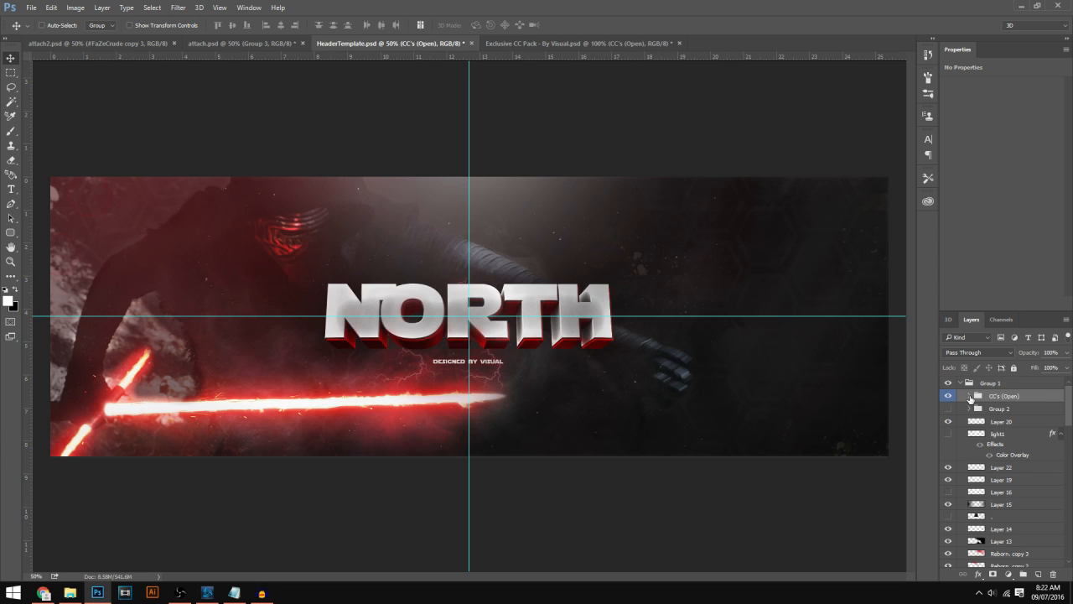
# - Expand the CC's (Open) group and turn on folder 1, comparing the banner with and without it
pyautogui.click(970, 396)
pyautogui.click(947, 410)
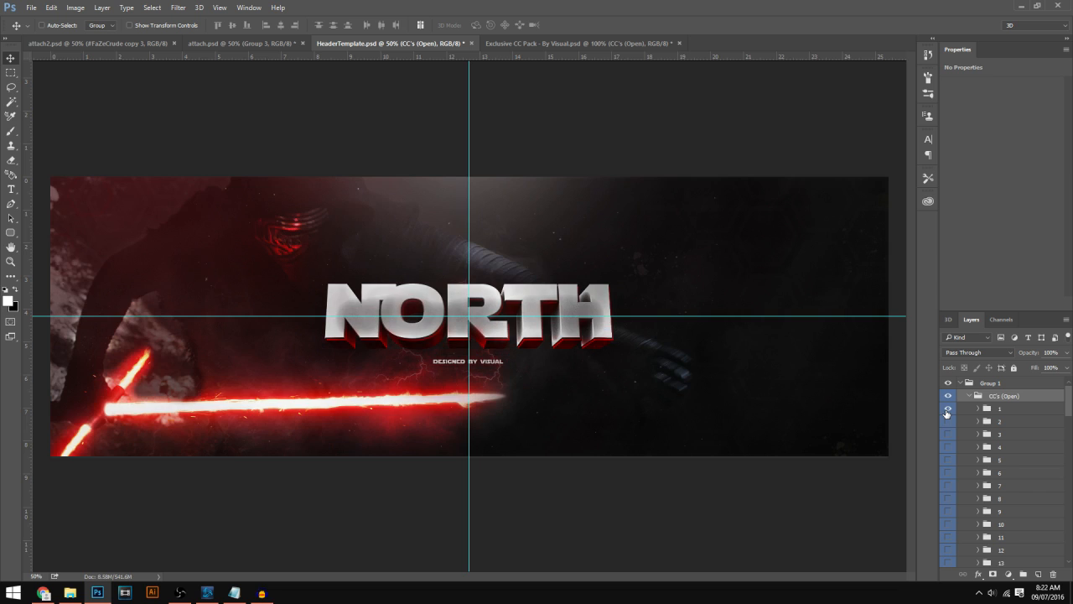
pyautogui.click(947, 414)
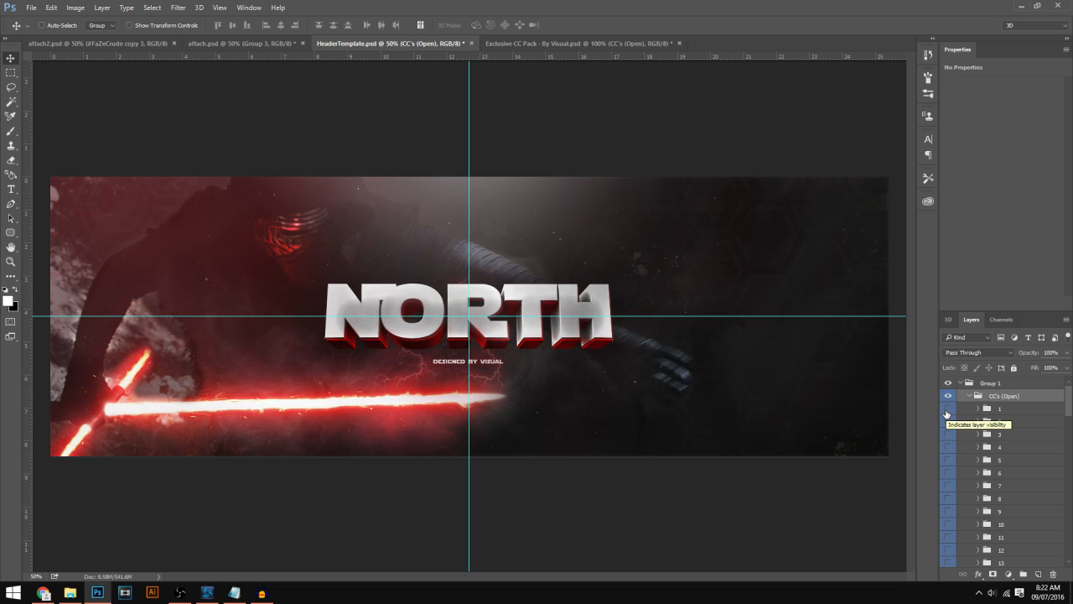
pyautogui.click(947, 414)
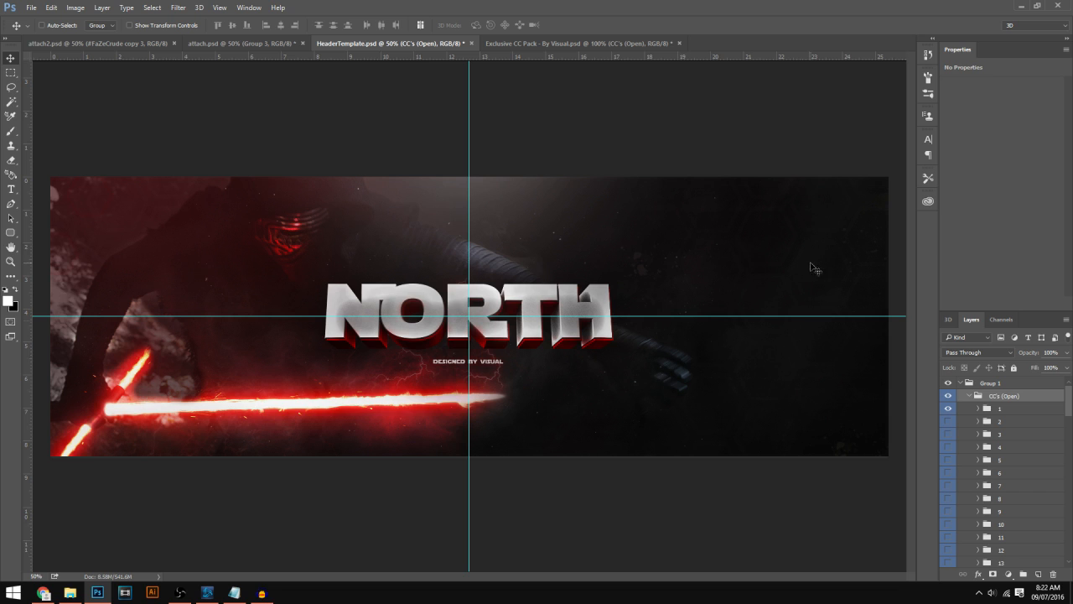
pyautogui.click(948, 409)
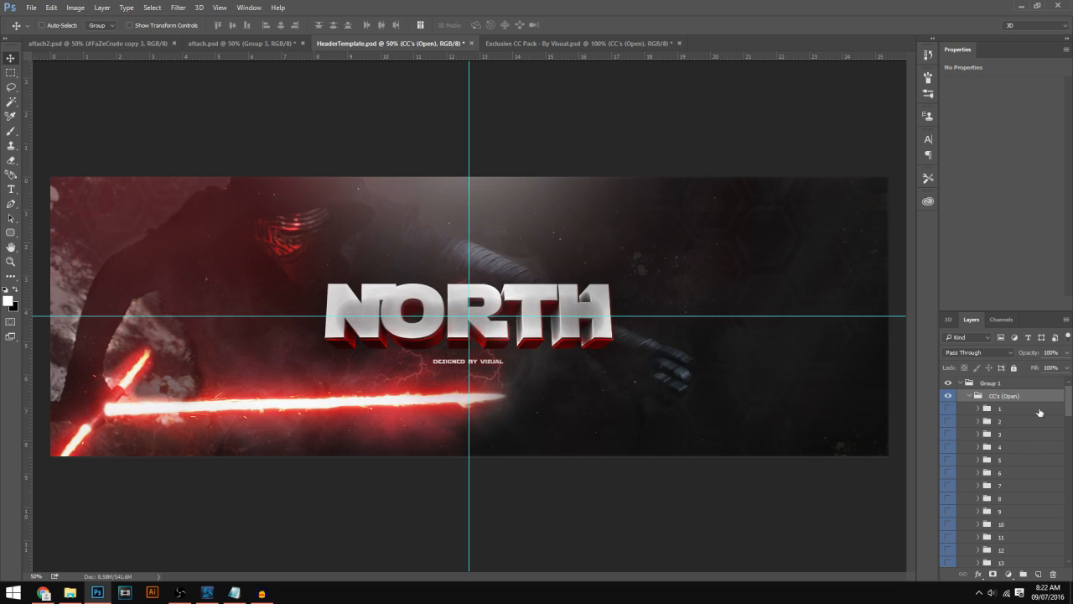
pyautogui.click(948, 407)
# - Fine-tune the opacity of colour-correction folder 1
pyautogui.click(1005, 409)
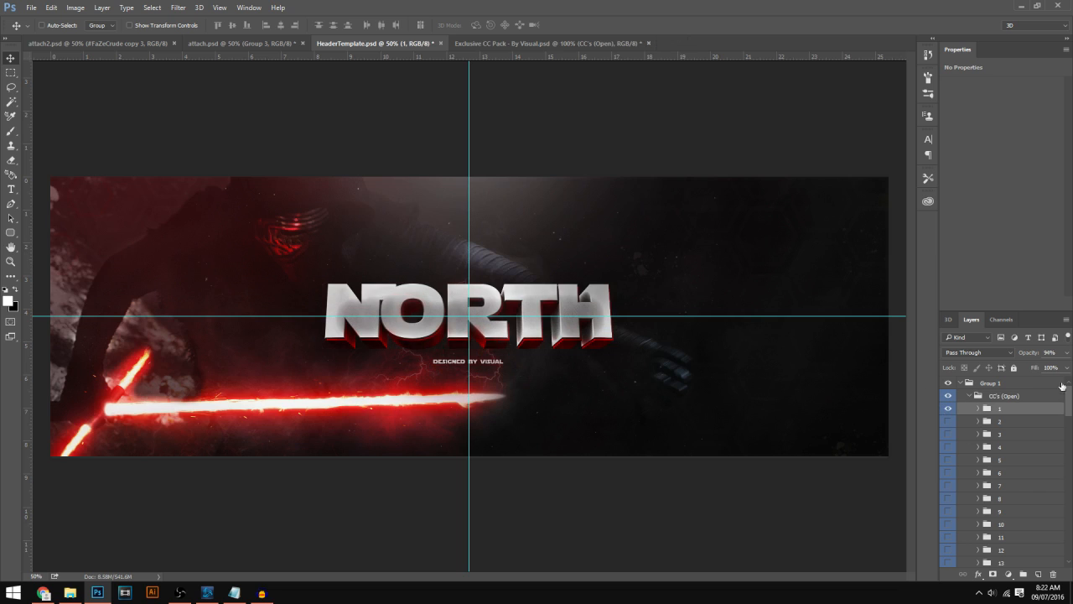
pyautogui.click(1067, 353)
pyautogui.moveTo(1065, 369); pyautogui.dragTo(1070, 369)
# - Preview colour-correction folders 2 and 4 on the banner, hiding each again
pyautogui.click(959, 424)
pyautogui.click(949, 422)
pyautogui.click(949, 422)
pyautogui.click(947, 447)
pyautogui.click(948, 447)
# - Turn on colour-correction folder 5 and lower its opacity to about 70%
pyautogui.click(949, 460)
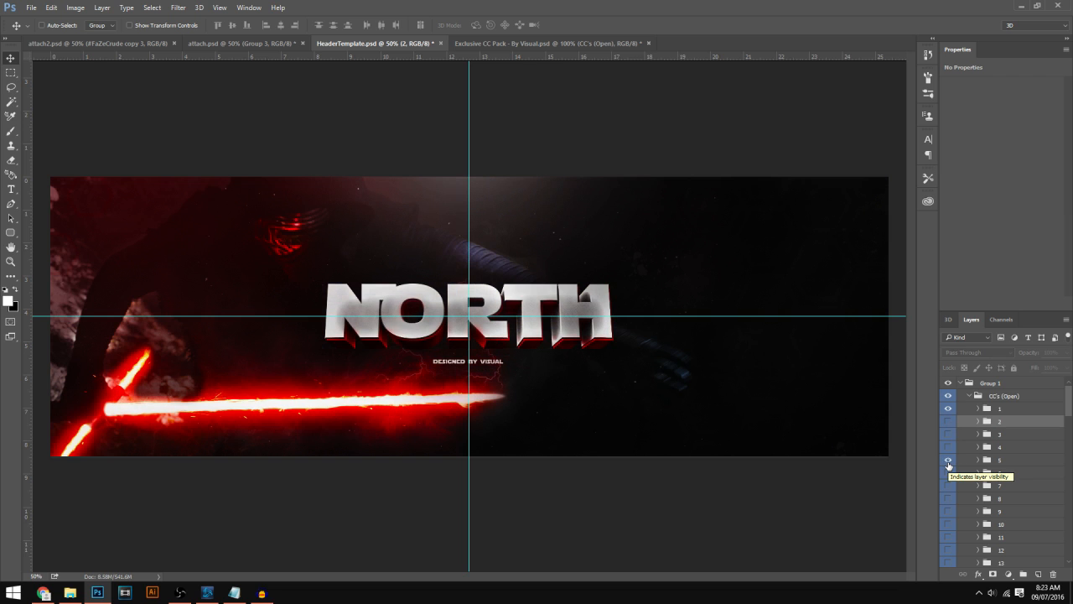
pyautogui.click(1005, 460)
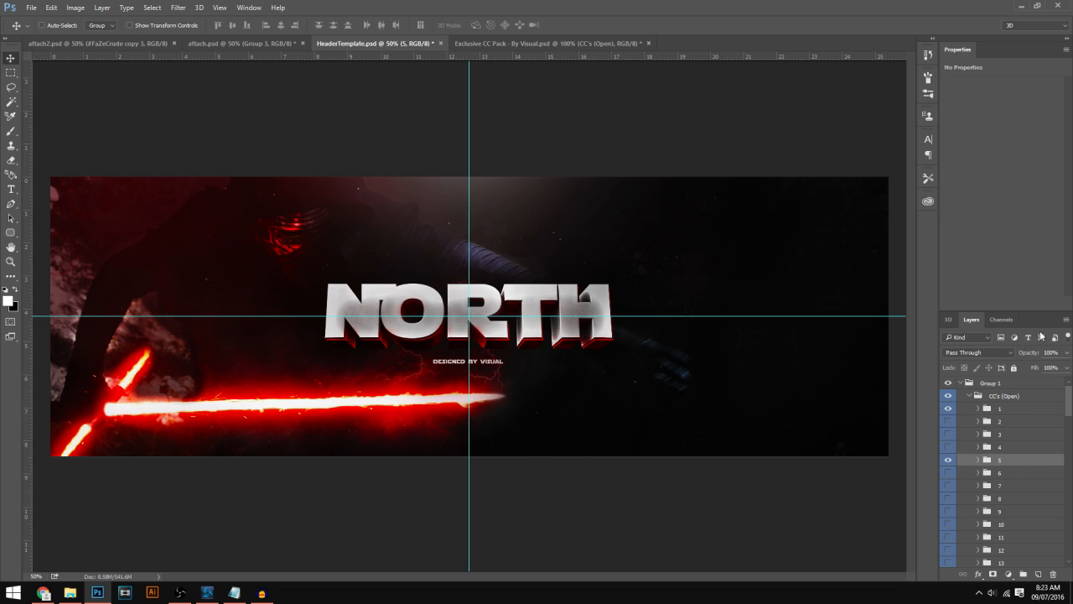
pyautogui.click(1053, 352)
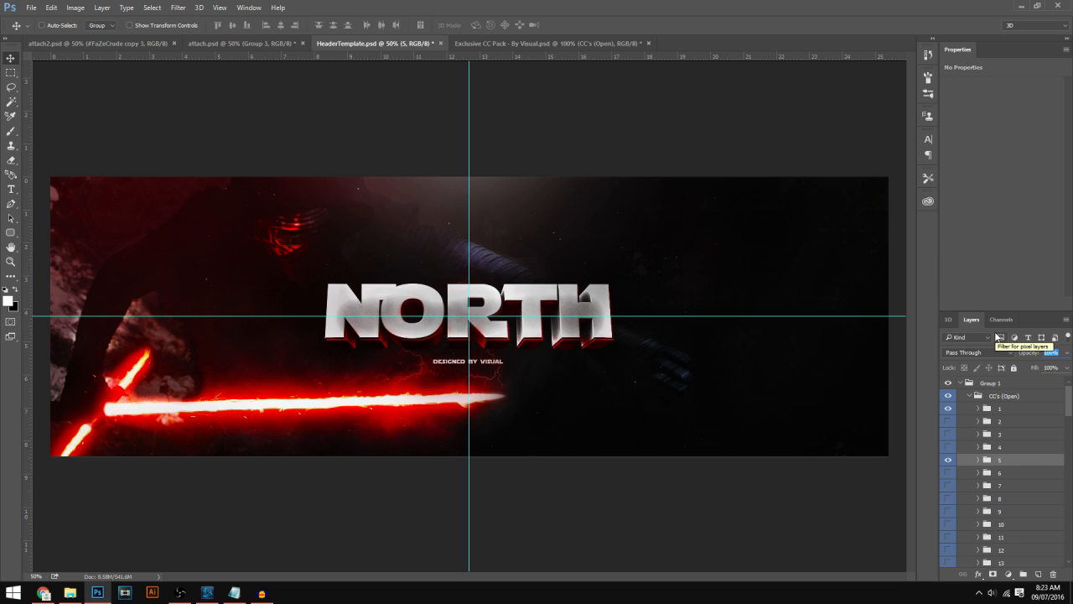
pyautogui.click(1066, 353)
pyautogui.moveTo(1064, 361); pyautogui.dragTo(1045, 369)
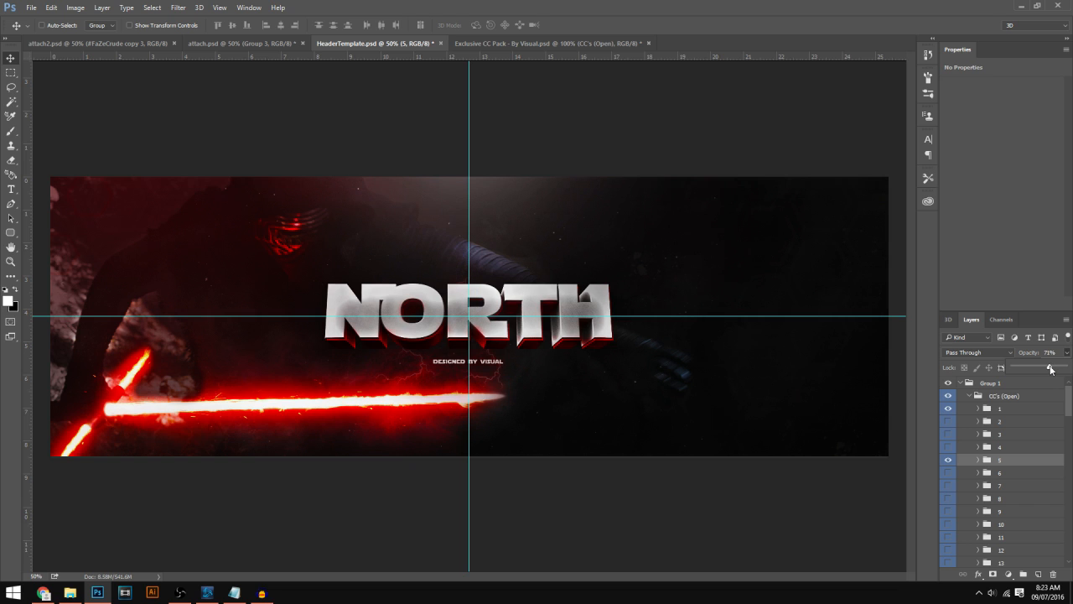
# - Preview colour-correction folder 16 on the banner and hide it again
pyautogui.scroll(-3, 1009, 474)
pyautogui.click(948, 485)
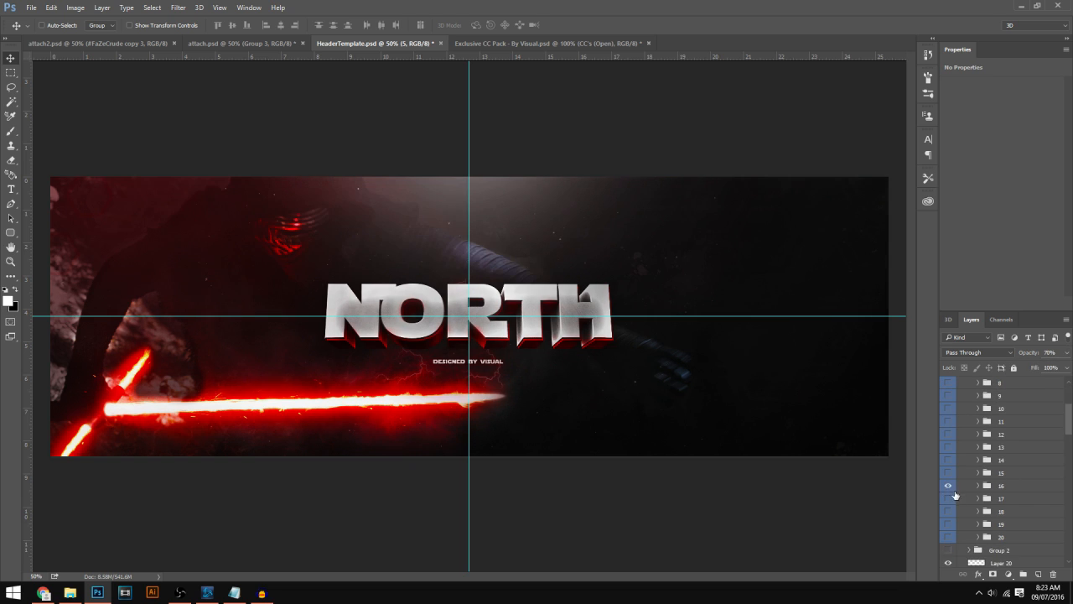
pyautogui.click(949, 486)
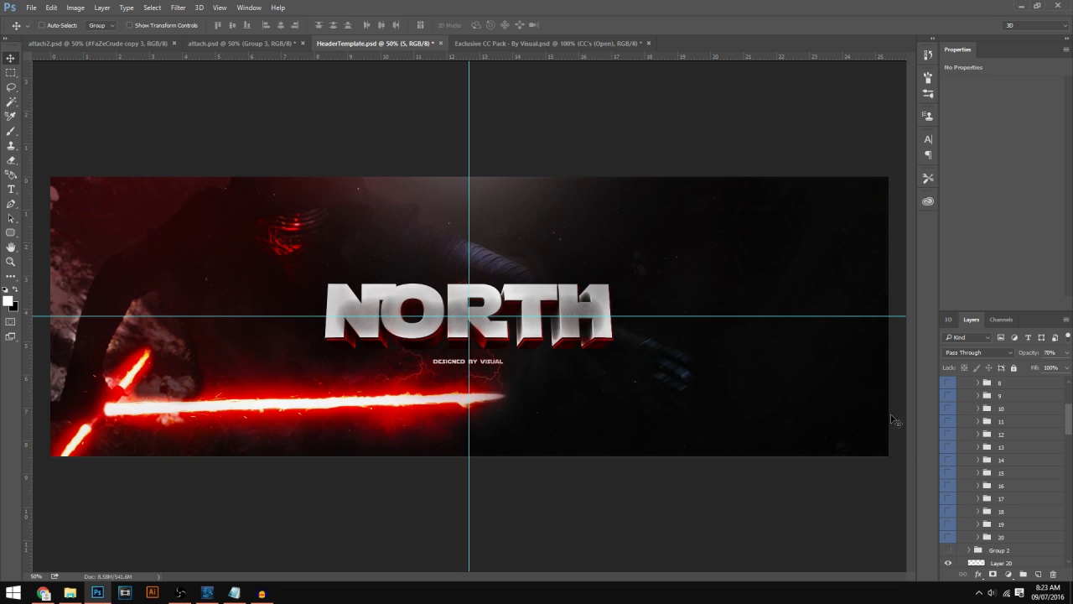
pyautogui.scroll(2, 992, 457)
pyautogui.scroll(1, 990, 453)
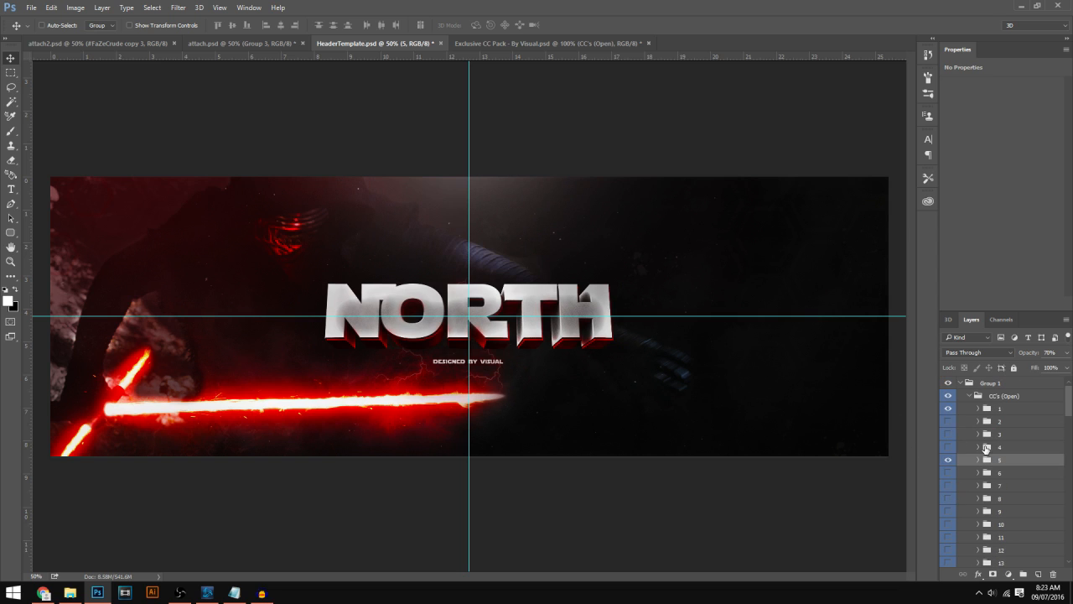
# - Add a new empty layer above the collapsed CC's (Open) group and hide the guides for brush work
pyautogui.click(970, 395)
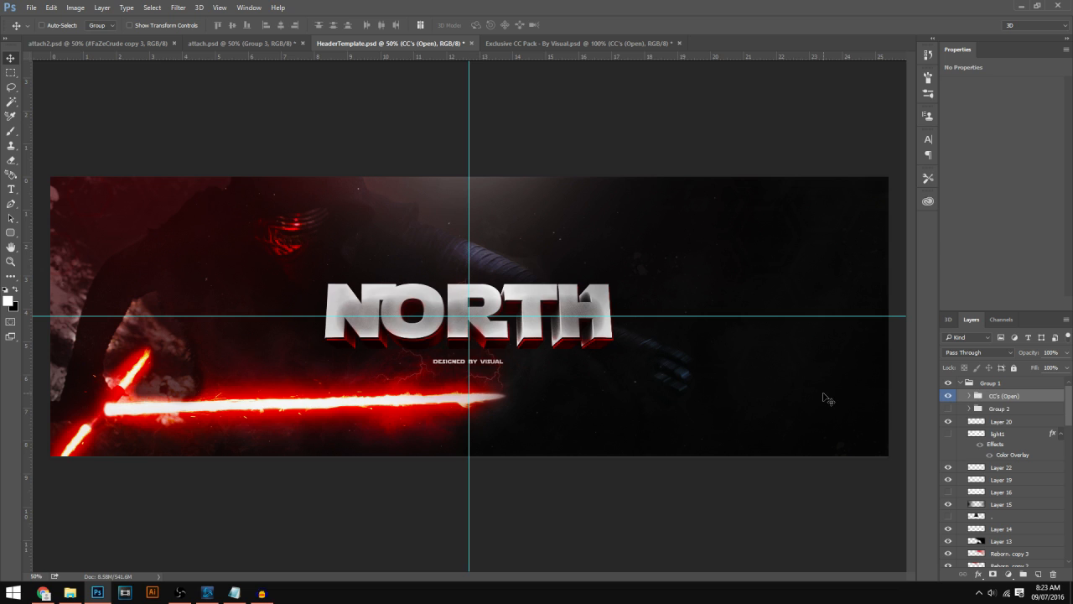
pyautogui.click(1038, 575)
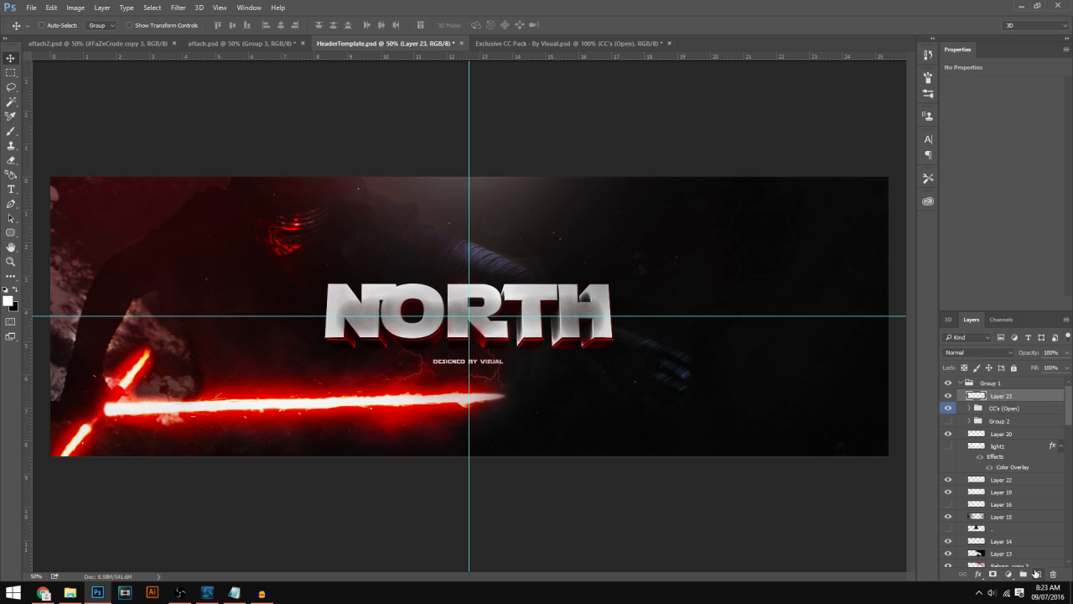
pyautogui.click(11, 130)
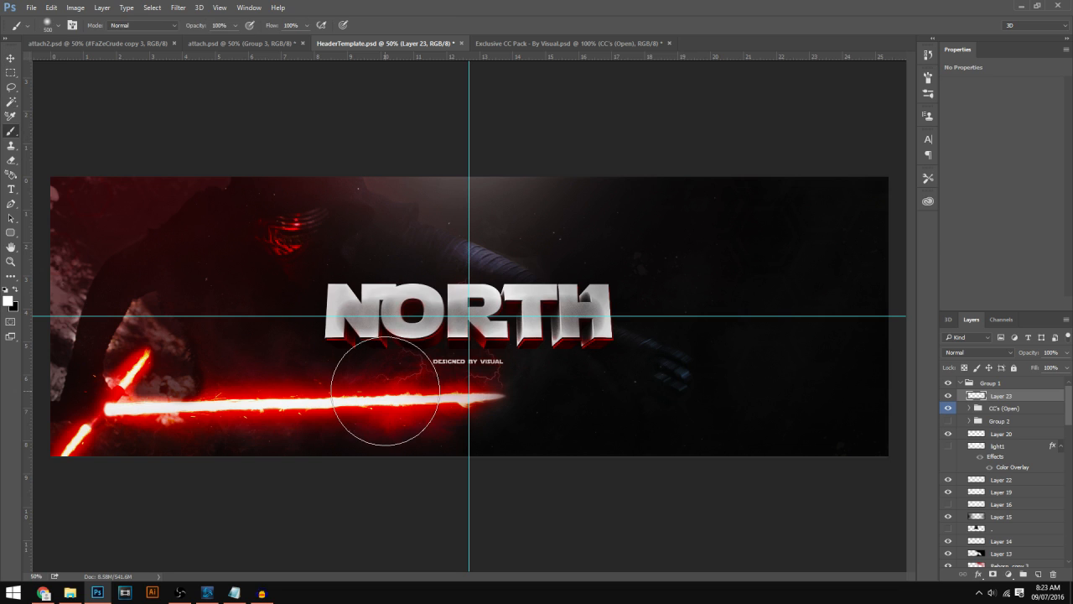
pyautogui.hotkey('ctrl', ';')
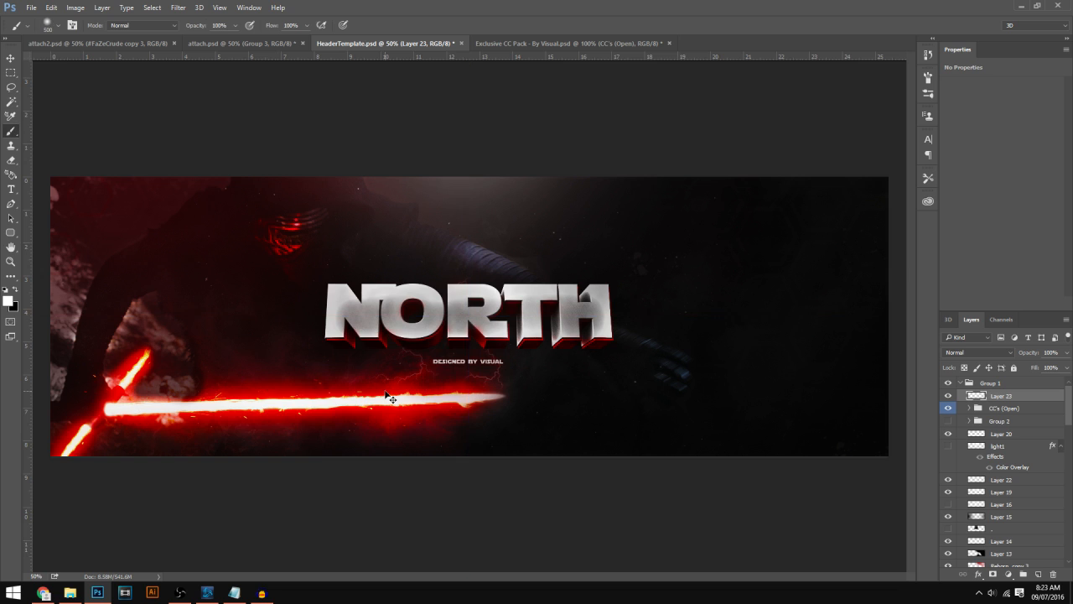
# - Paint soft black shading down both side edges of the banner with the 500 px brush, and lower the layer's opacity to about 27%
pyautogui.click(15, 290)
pyautogui.click(8, 299)
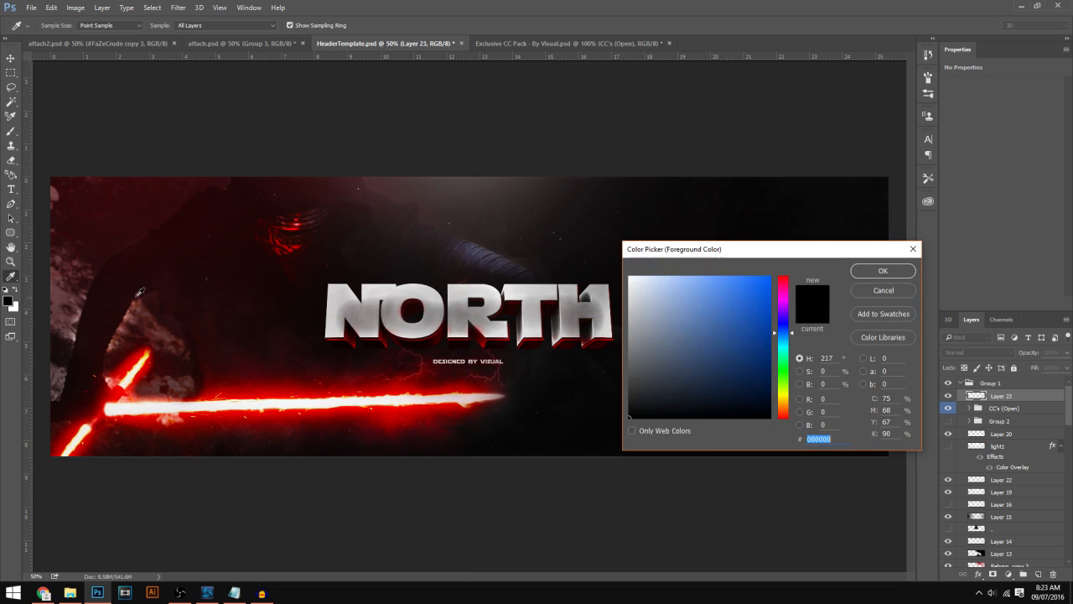
pyautogui.press('Return')
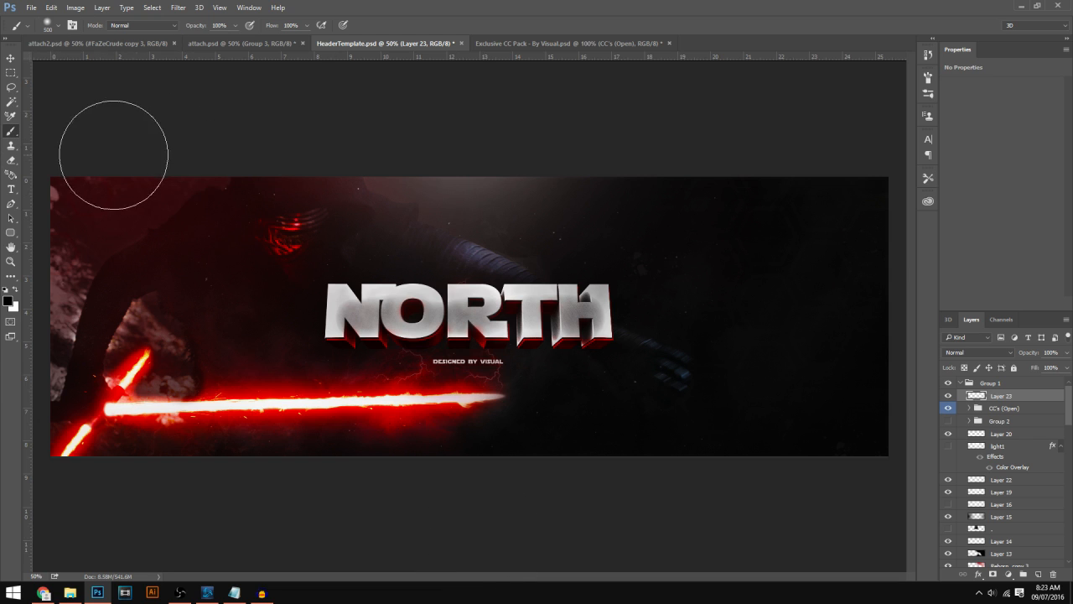
pyautogui.moveTo(162, 116)
pyautogui.mouseDown()
pyautogui.moveTo(188, 559)
pyautogui.moveTo(146, 519)
pyautogui.moveTo(87, 166)
pyautogui.moveTo(65, 208)
pyautogui.moveTo(129, 513)
pyautogui.moveTo(76, 456)
pyautogui.moveTo(128, 104)
pyautogui.mouseUp()
pyautogui.moveTo(805, 276)
pyautogui.mouseDown()
pyautogui.moveTo(806, 474)
pyautogui.moveTo(816, 108)
pyautogui.moveTo(754, 562)
pyautogui.mouseUp()
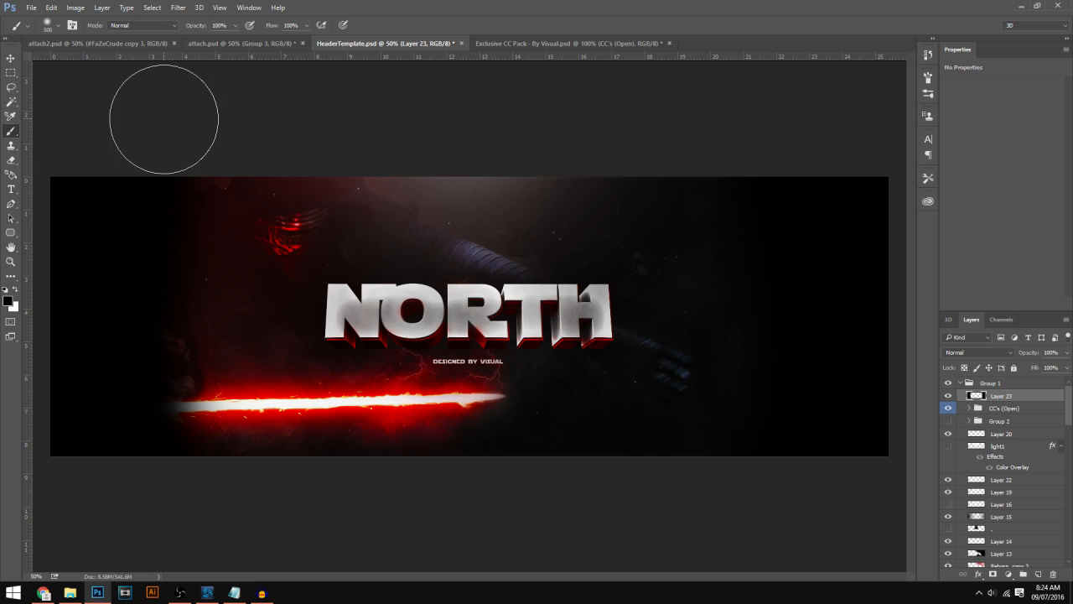
pyautogui.moveTo(163, 120)
pyautogui.mouseDown()
pyautogui.moveTo(143, 307)
pyautogui.moveTo(180, 502)
pyautogui.mouseUp()
pyautogui.click(1066, 356)
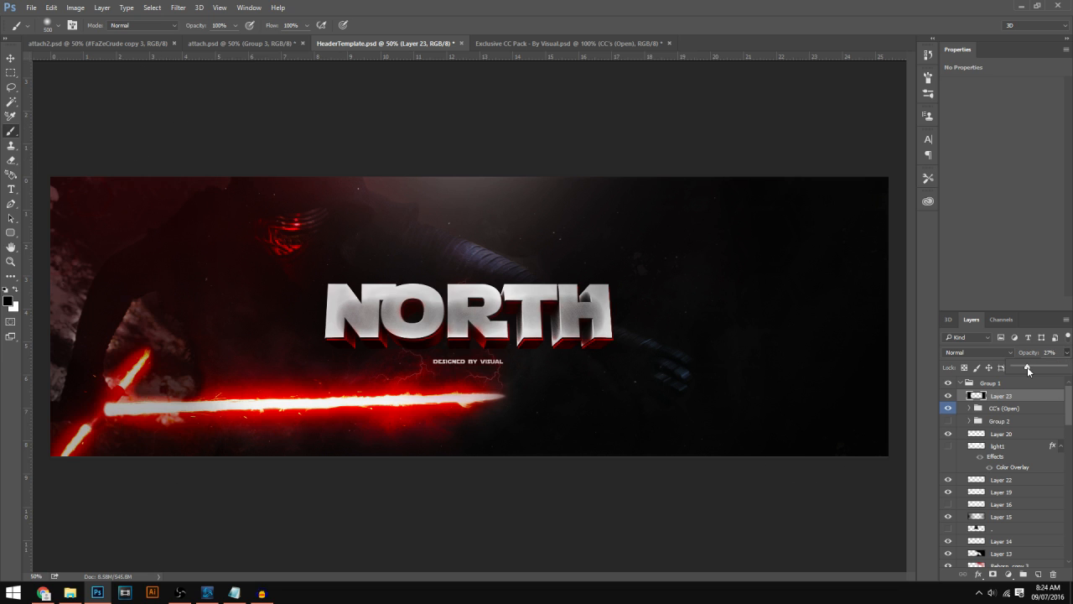
pyautogui.moveTo(1032, 366); pyautogui.dragTo(1027, 369)
# - Add another layer with narrower black brush shading along both side edges of the banner, at about 13% opacity
pyautogui.click(1040, 575)
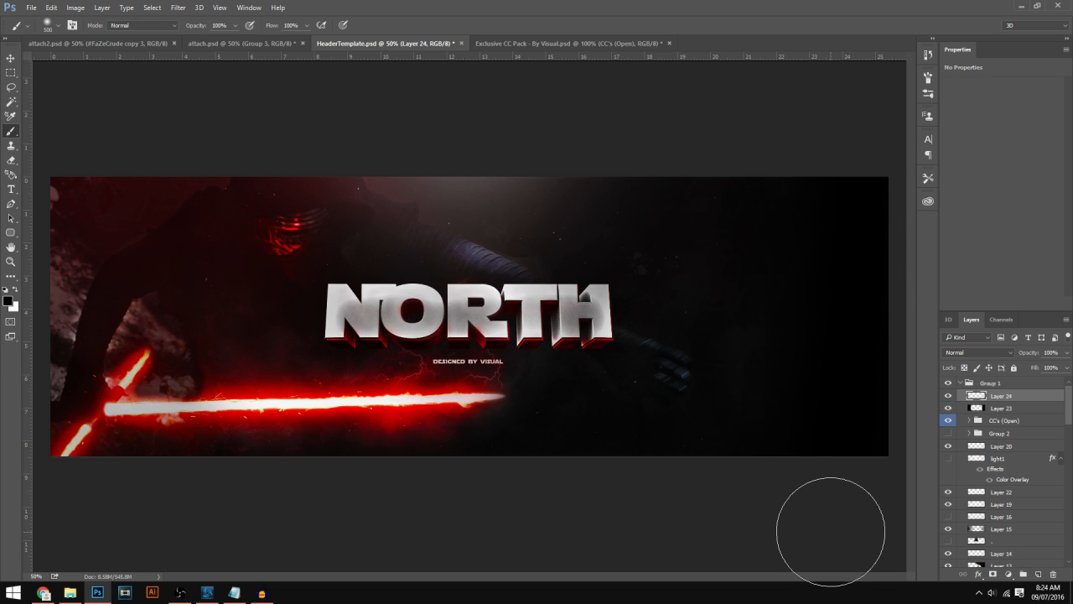
pyautogui.moveTo(72, 192); pyautogui.dragTo(105, 587)
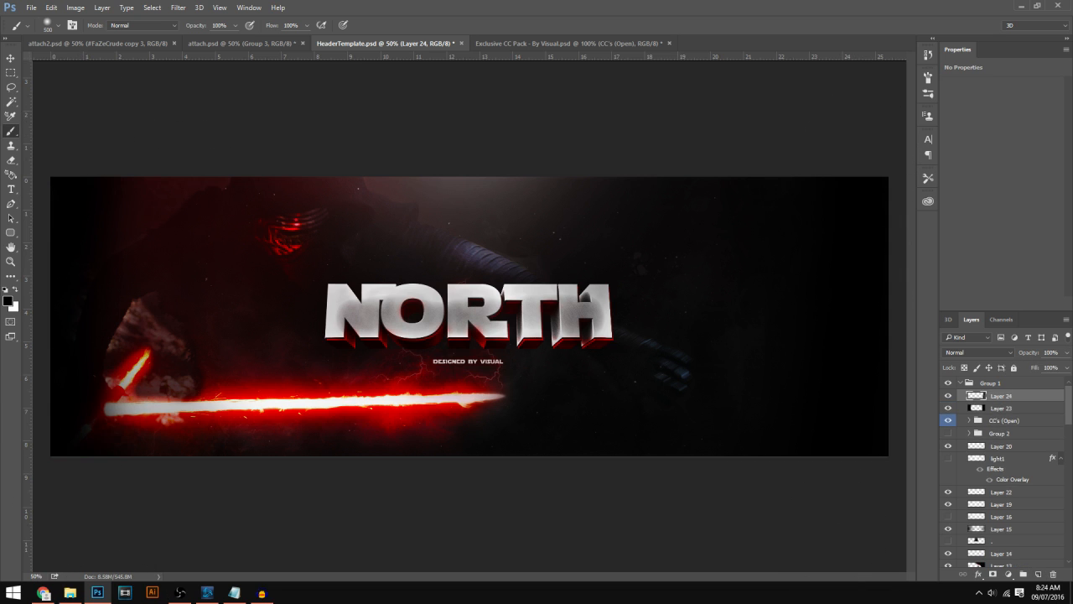
pyautogui.moveTo(89, 142)
pyautogui.mouseDown()
pyautogui.moveTo(99, 542)
pyautogui.moveTo(114, 579)
pyautogui.mouseUp()
pyautogui.click(1066, 353)
pyautogui.click(1021, 368)
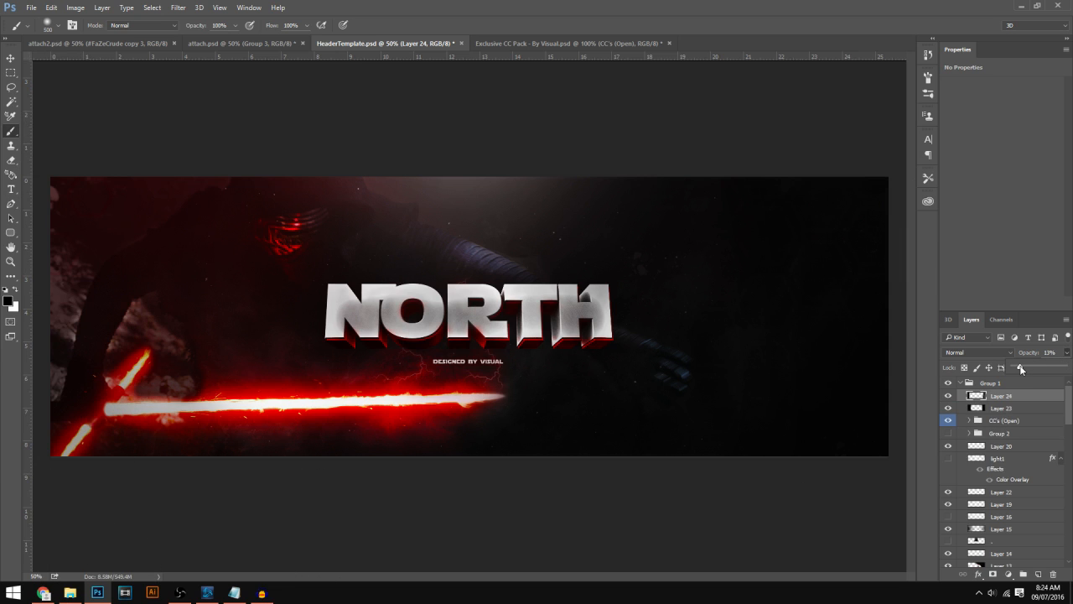
pyautogui.moveTo(1020, 370); pyautogui.dragTo(1017, 374)
# - Add a new layer and paint a soft white (ffffff) glow at the top centre of the banner with the 500 px brush
pyautogui.click(1038, 574)
pyautogui.click(15, 289)
pyautogui.click(8, 300)
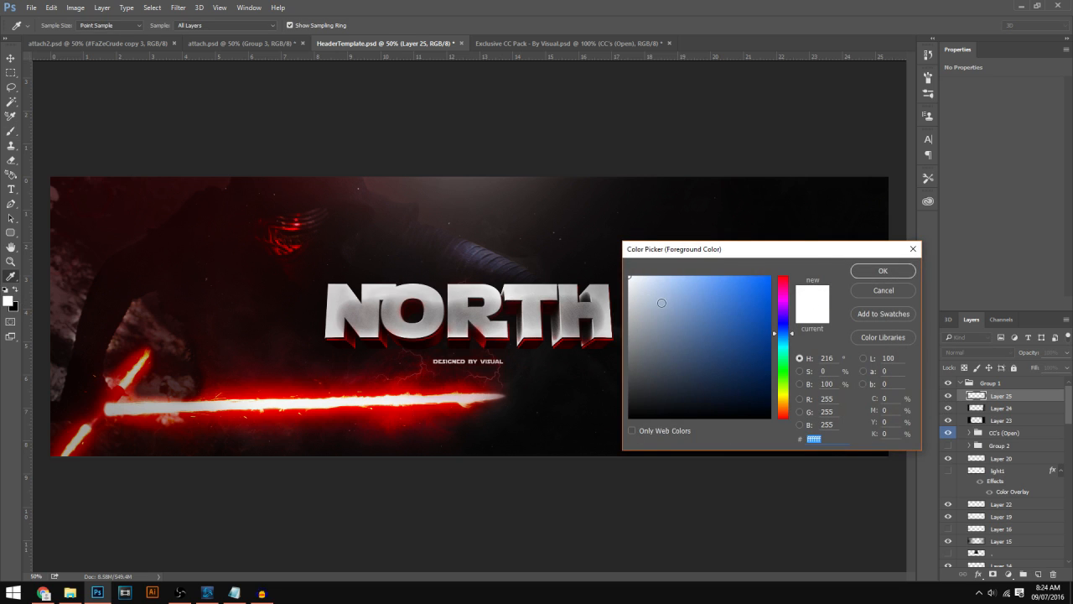
pyautogui.click(640, 280)
pyautogui.click(569, 253)
pyautogui.moveTo(654, 306); pyautogui.dragTo(528, 174)
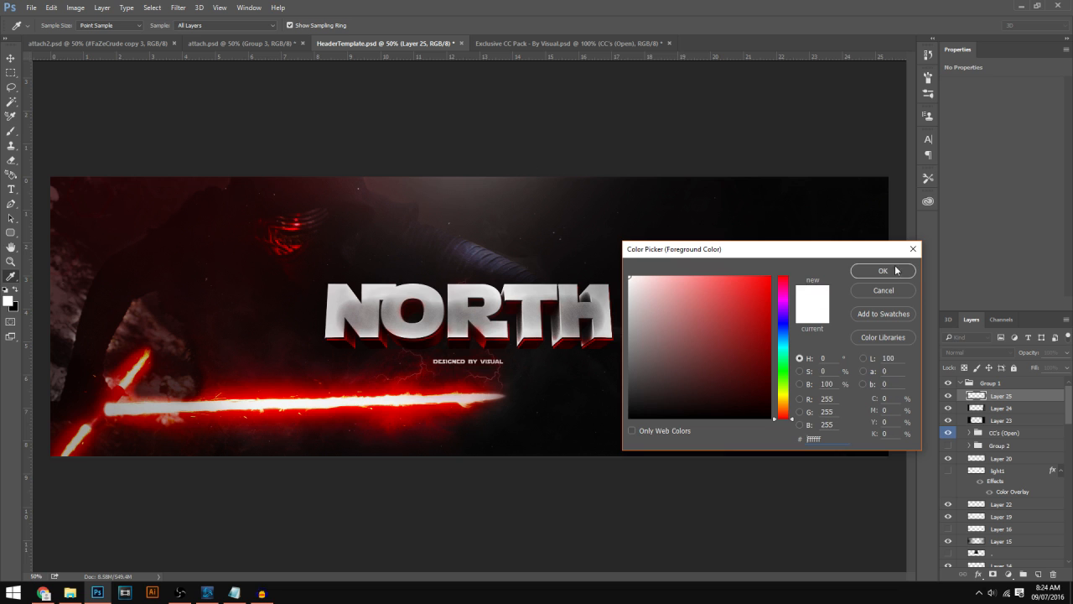
pyautogui.click(883, 270)
pyautogui.press('b')
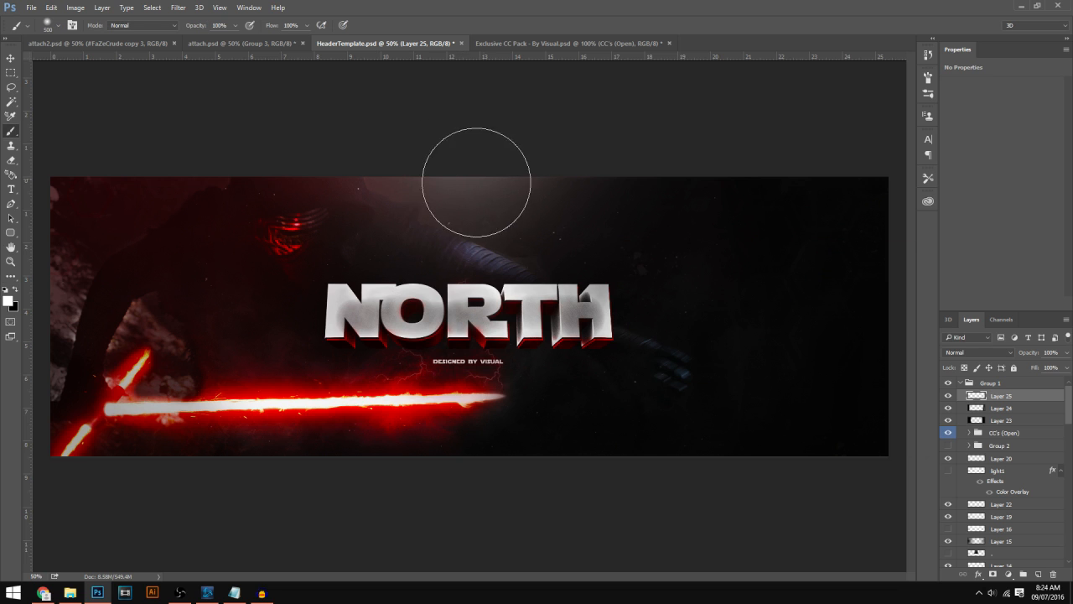
pyautogui.click(477, 187)
pyautogui.click(436, 180)
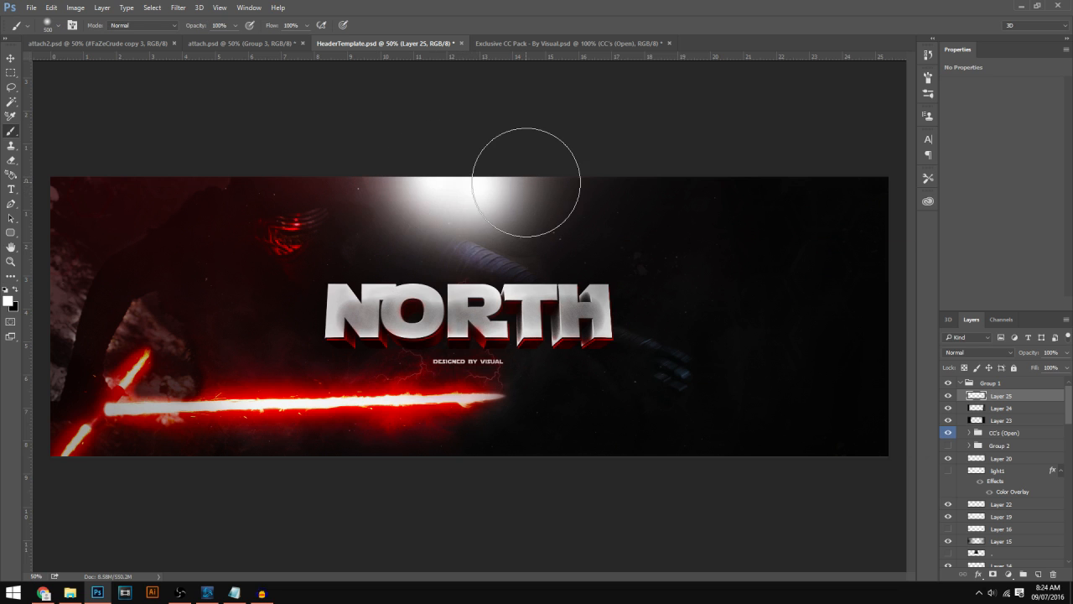
# - Widen the soft white glow at the banner's top centre and lower its layer's opacity to about 11%
pyautogui.click(528, 184)
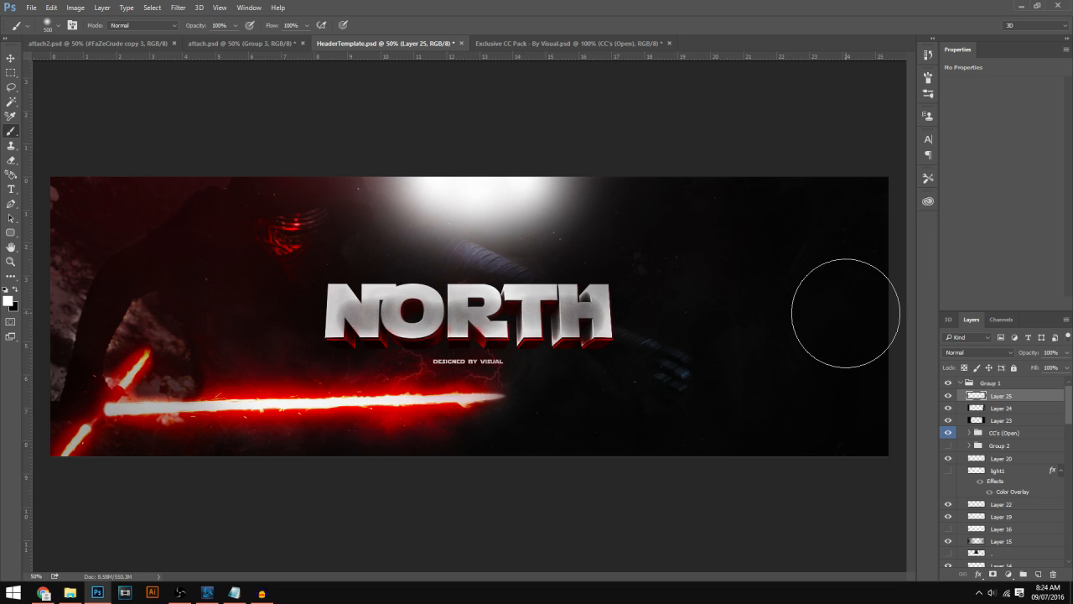
pyautogui.click(1066, 353)
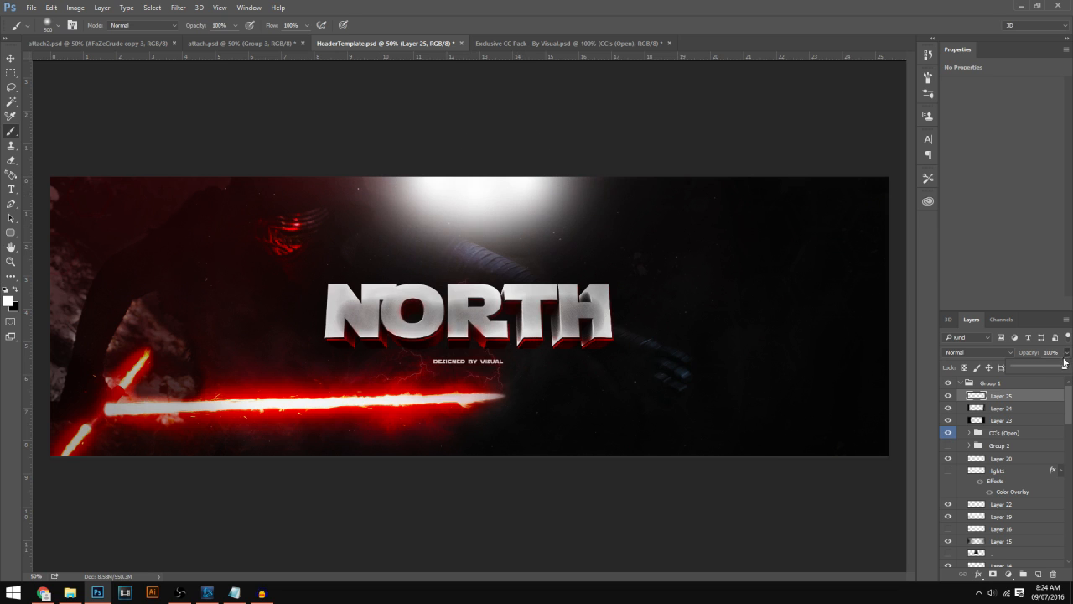
pyautogui.moveTo(1028, 362); pyautogui.dragTo(1020, 373)
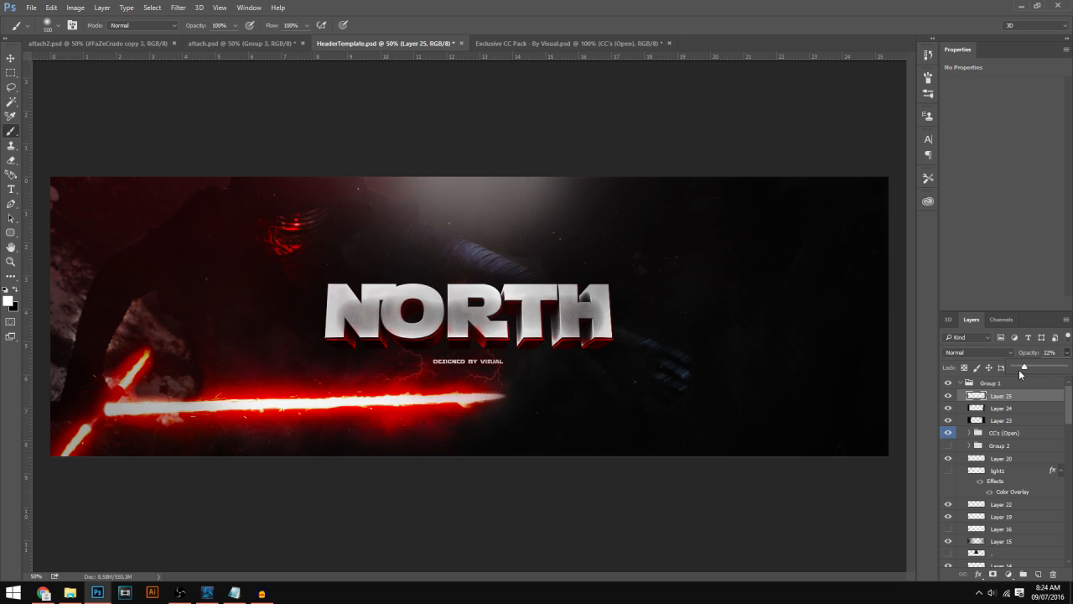
pyautogui.moveTo(1024, 367); pyautogui.dragTo(1019, 369)
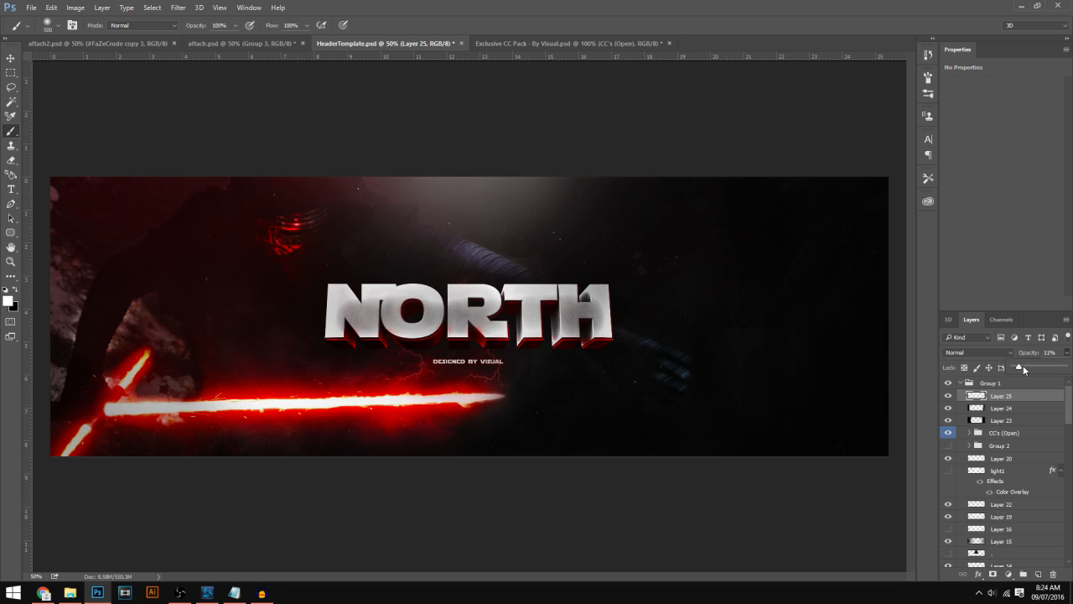
# - Add a new layer and dab five soft white spots scattered across the banner with the 500 px brush
pyautogui.click(1038, 576)
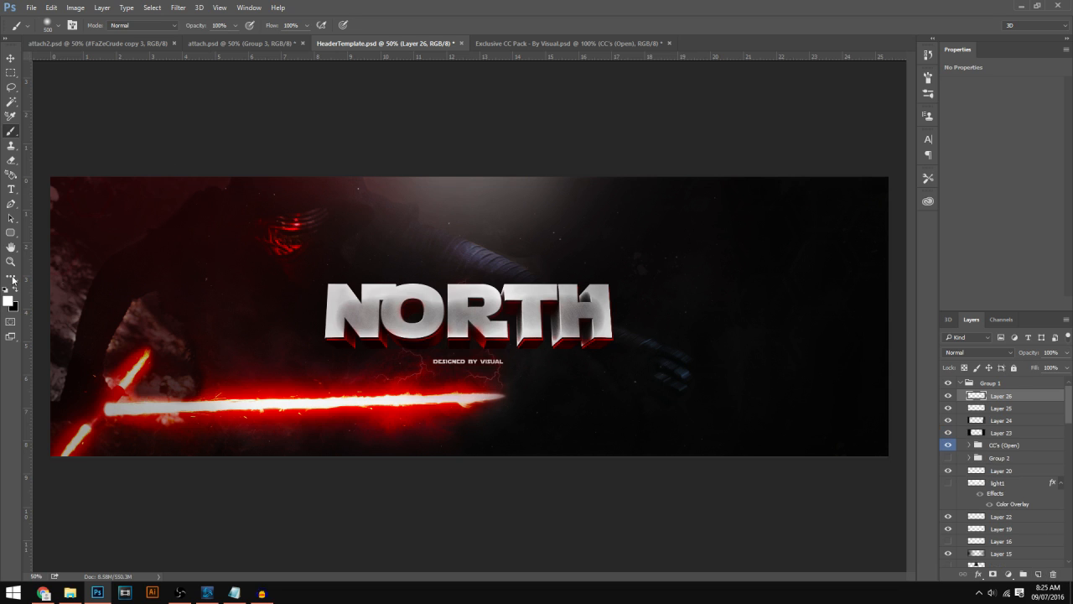
pyautogui.click(149, 243)
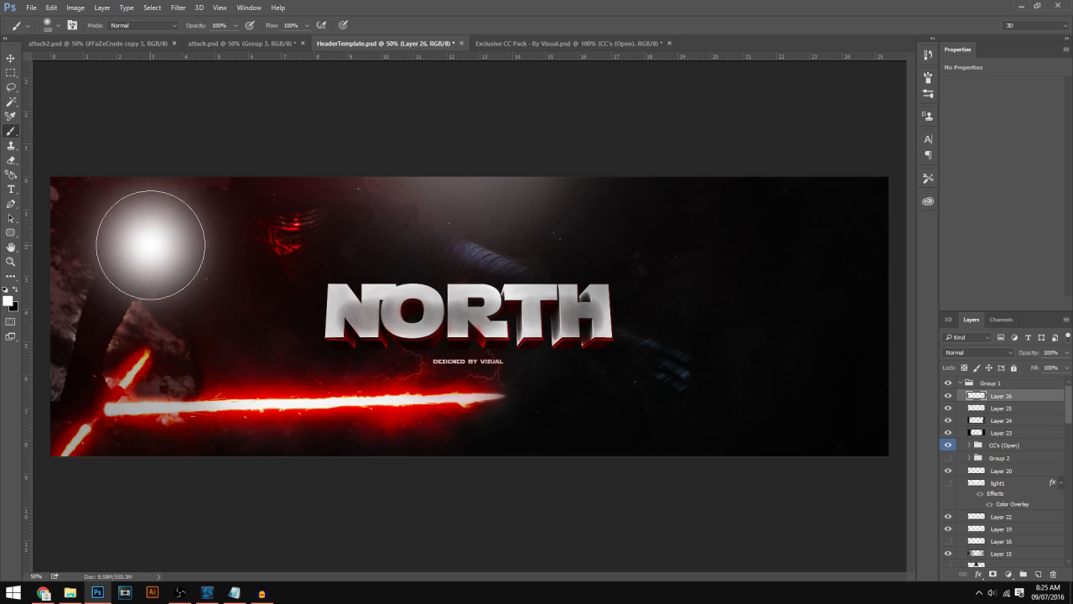
pyautogui.click(317, 430)
pyautogui.click(582, 223)
pyautogui.click(719, 391)
pyautogui.click(844, 233)
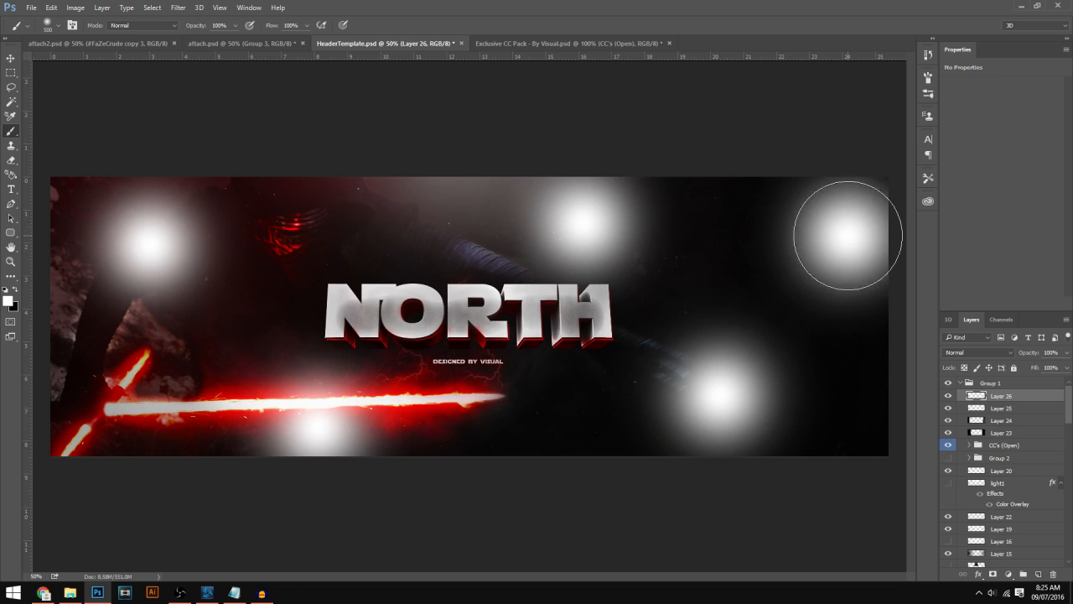
# - Set the white spots layer's blend mode to Overlay and reduce its opacity
pyautogui.click(958, 352)
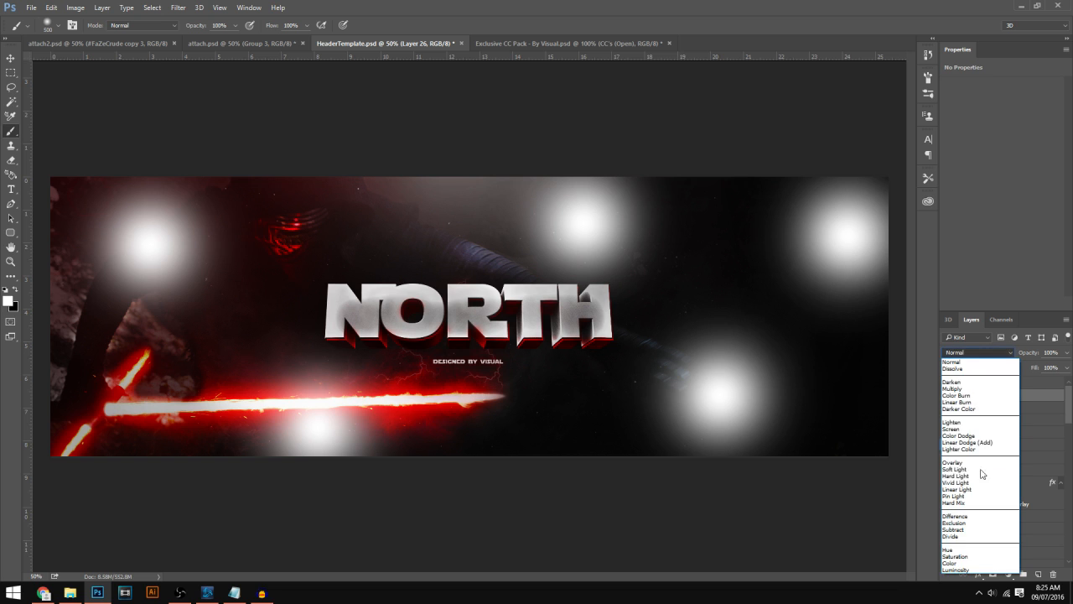
pyautogui.click(967, 463)
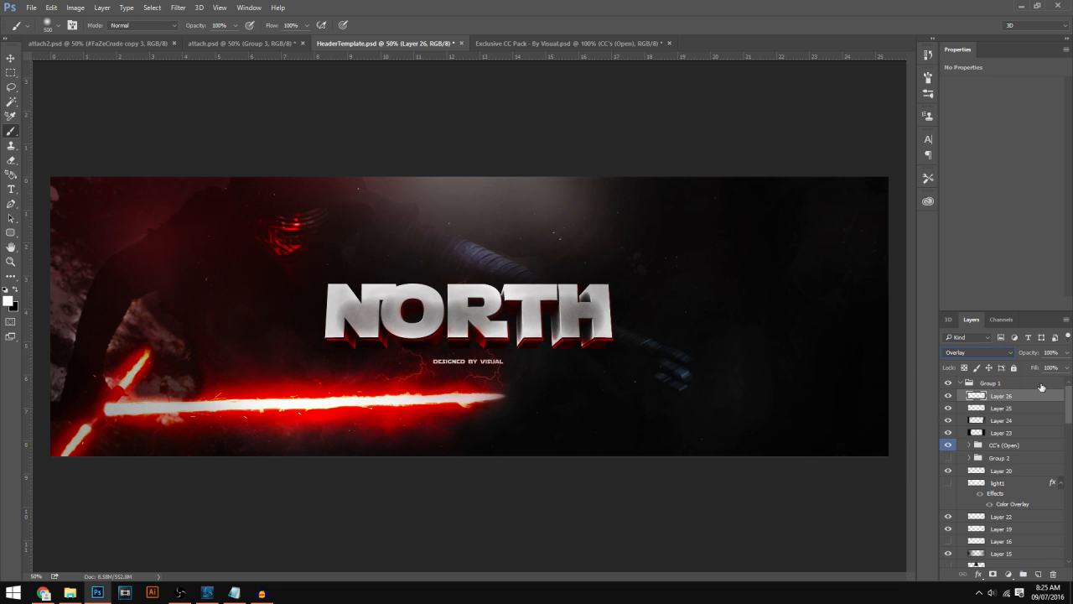
pyautogui.click(1068, 354)
# - Group the four shading and glow layers above CC's (Open) and name the group Lighting
pyautogui.keyDown('shift'); pyautogui.click(1025, 433); pyautogui.keyUp('shift')
pyautogui.hotkey('ctrl', 'g')
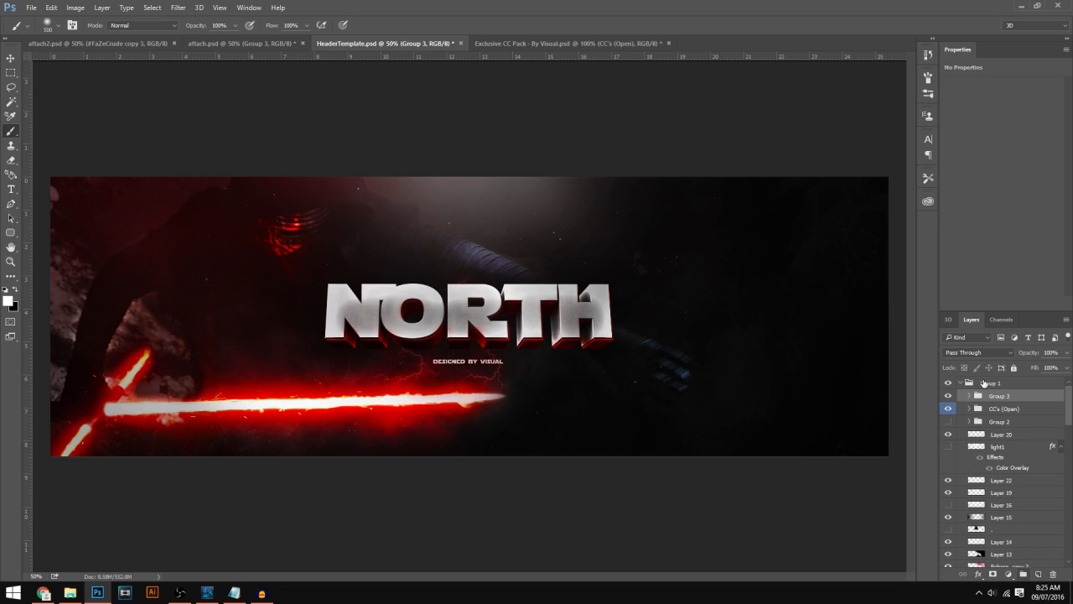
pyautogui.doubleClick(1001, 396)
pyautogui.press('Return')
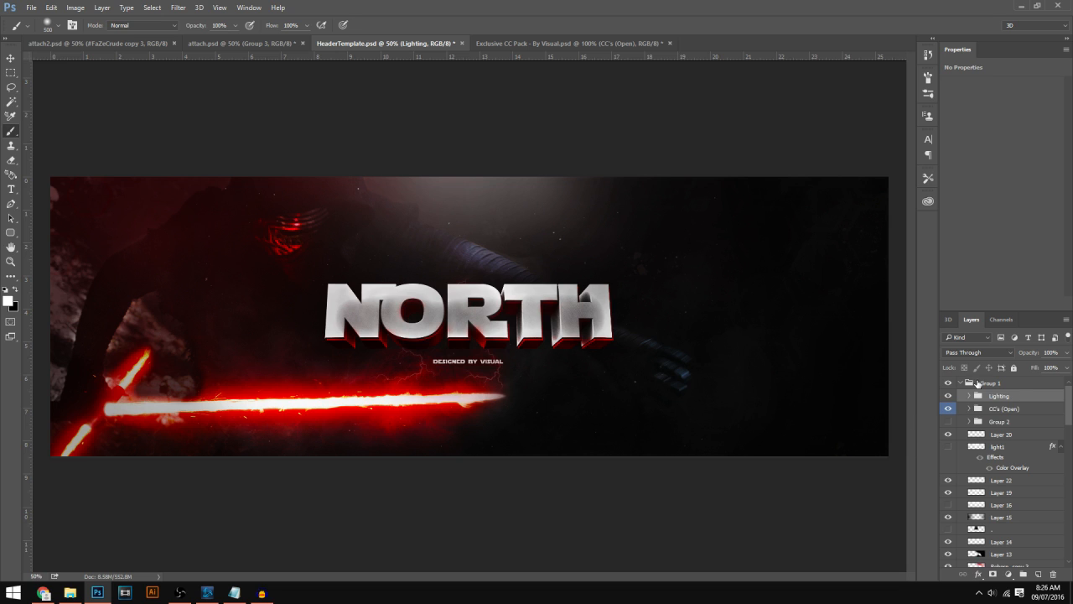
# - Collapse Group 1, duplicate it and merge the duplicate into a single flattened layer
pyautogui.scroll(-3, 1013, 460)
pyautogui.scroll(-3, 1012, 461)
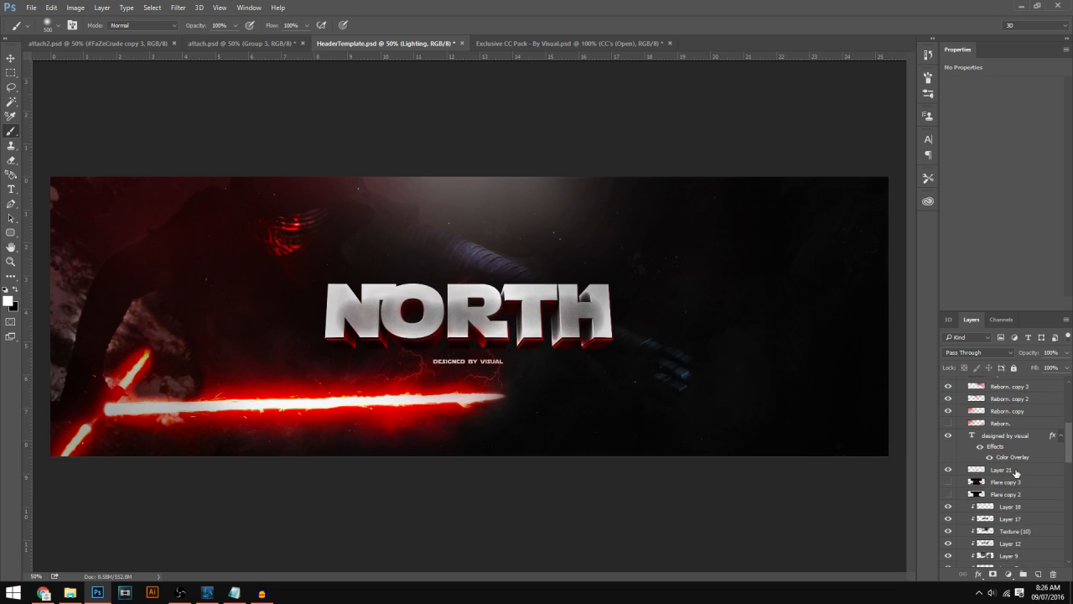
pyautogui.scroll(6, 1068, 452)
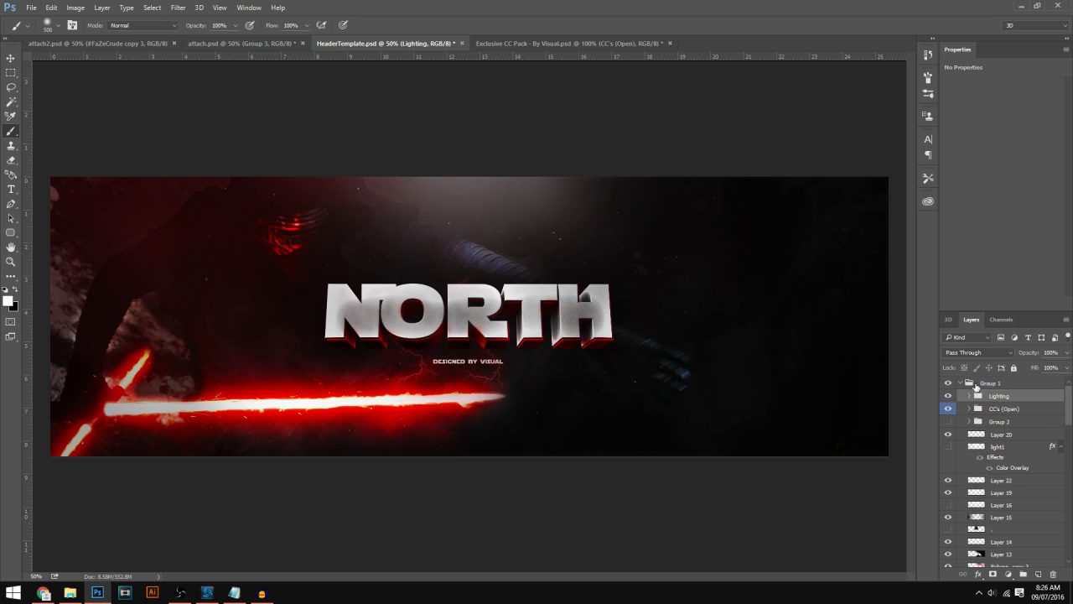
pyautogui.click(960, 383)
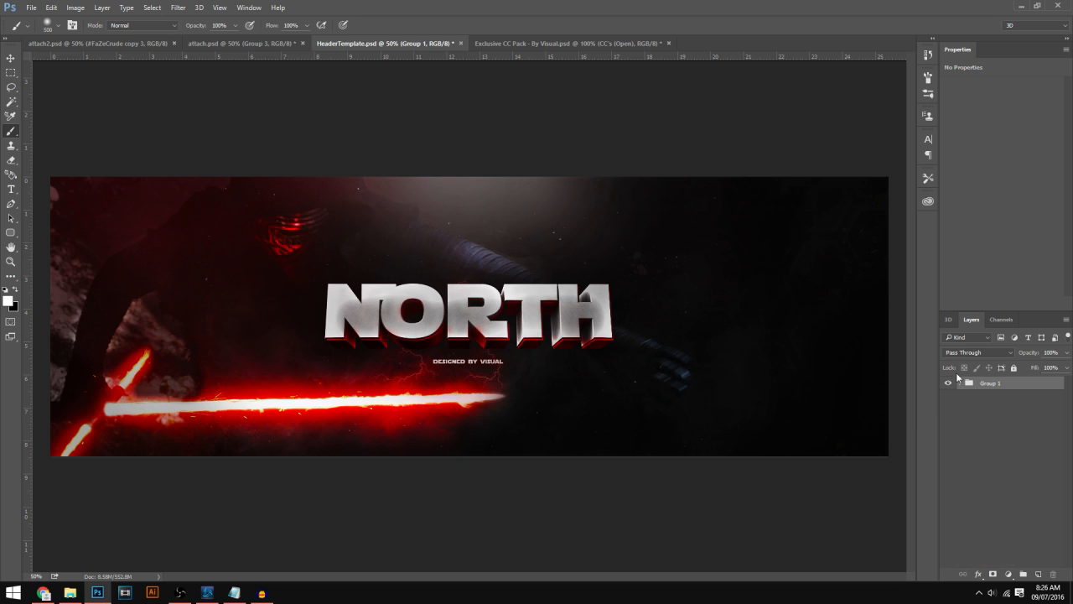
pyautogui.hotkey('ctrl', 'j')
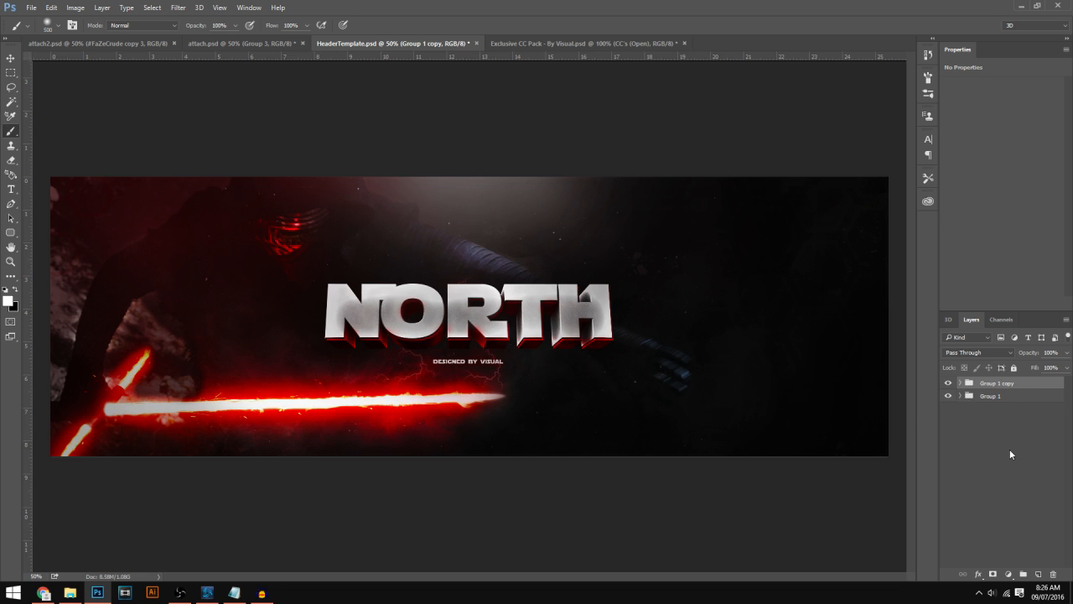
pyautogui.hotkey('ctrl', 'e')
pyautogui.click(948, 385)
pyautogui.click(948, 385)
# - Duplicate the flattened banner layer and apply a Gaussian Blur with a 5 pixel radius to the new copy
pyautogui.hotkey('ctrl', 'j')
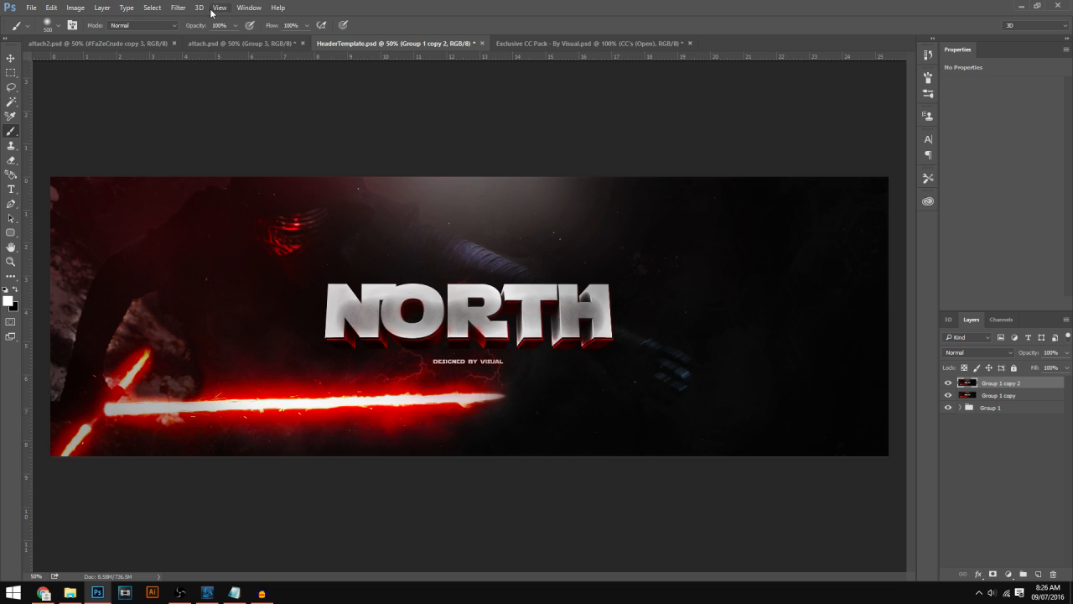
pyautogui.click(173, 8)
pyautogui.moveTo(216, 132)
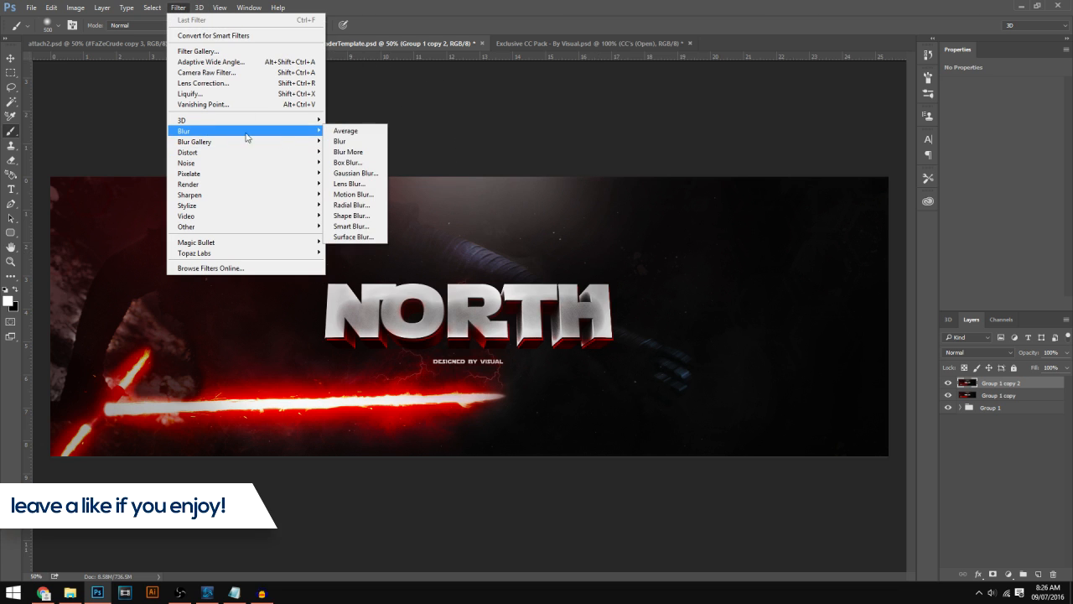
pyautogui.click(355, 173)
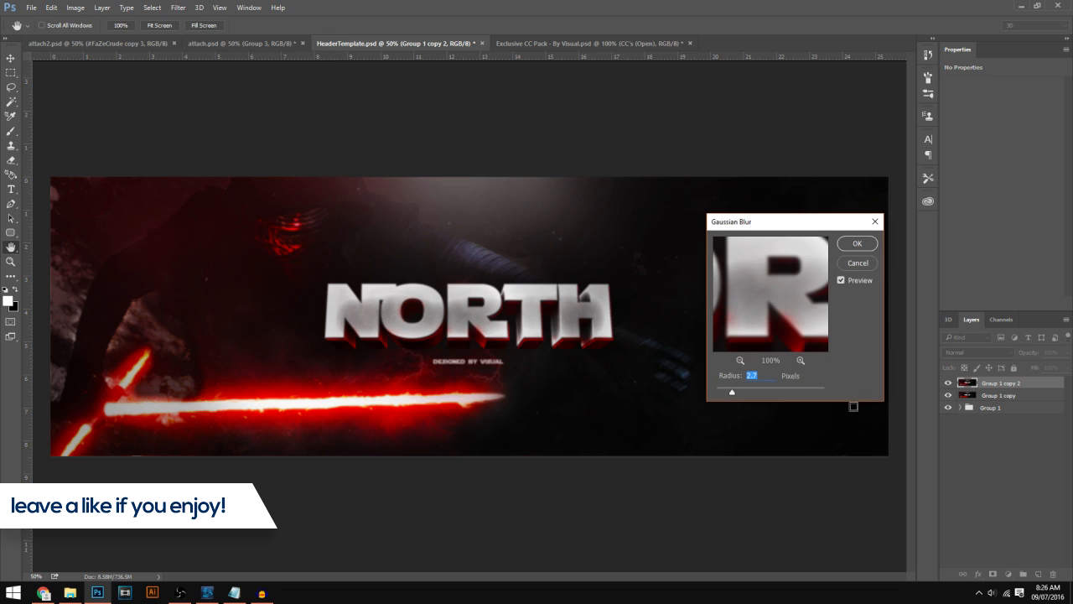
pyautogui.write('5')
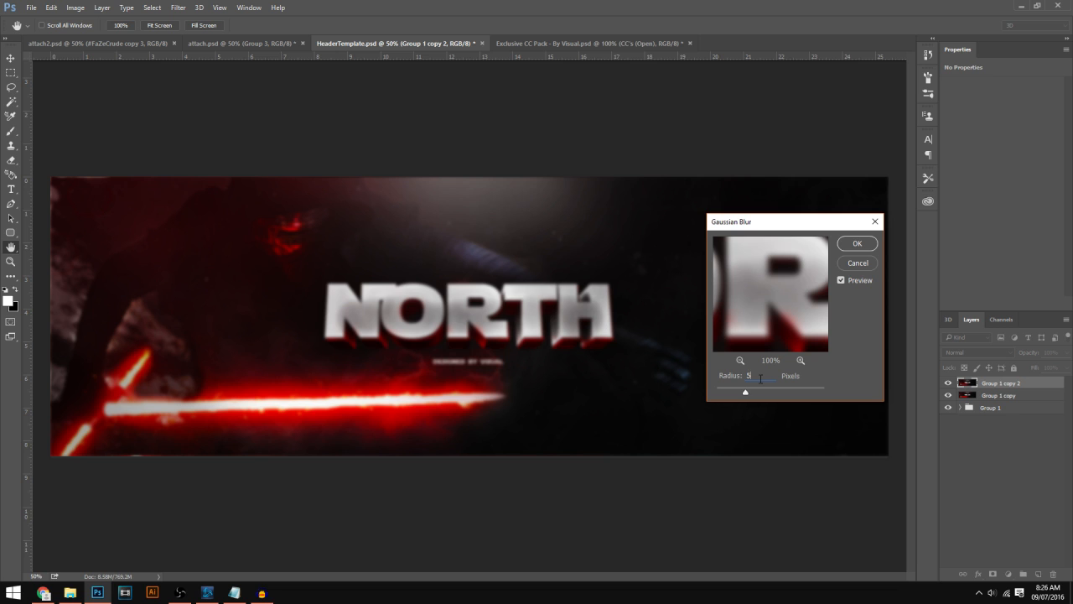
pyautogui.press('Return')
# - Erase the blur over the NORTH text, lightsaber, mask, arm and top edge with the soft 243 px eraser
pyautogui.press('e')
pyautogui.rightClick(190, 85)
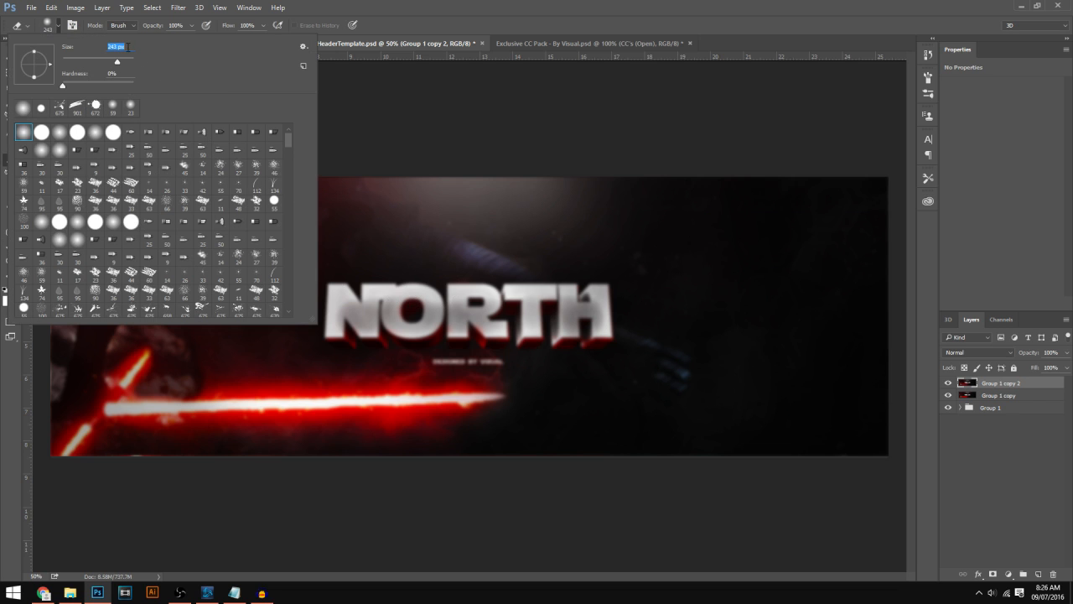
pyautogui.click(59, 27)
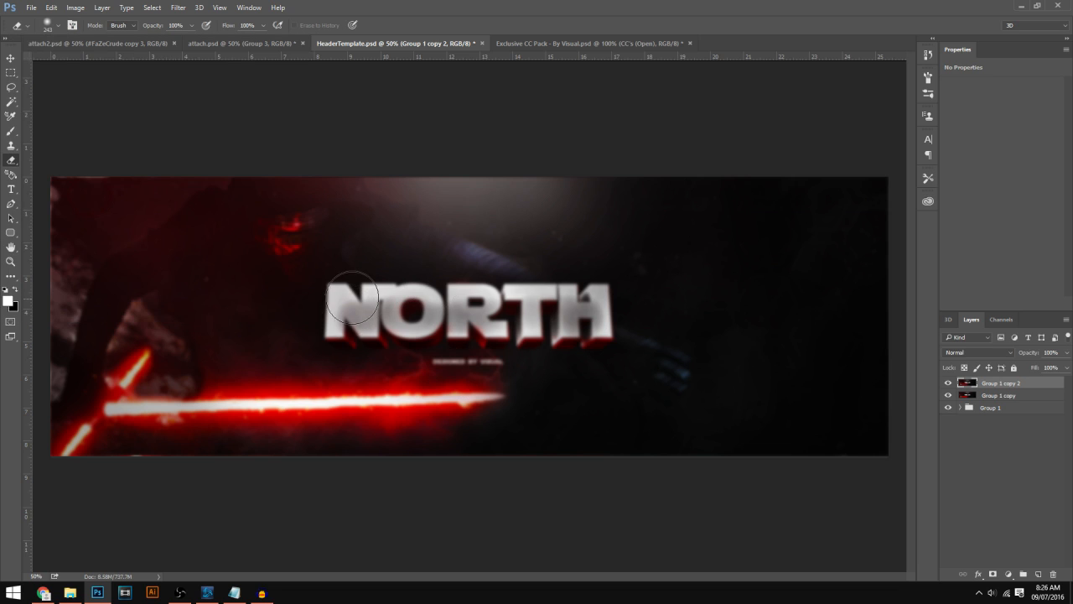
pyautogui.moveTo(389, 316)
pyautogui.mouseDown()
pyautogui.moveTo(456, 320)
pyautogui.moveTo(445, 307)
pyautogui.moveTo(540, 320)
pyautogui.moveTo(388, 312)
pyautogui.moveTo(538, 326)
pyautogui.moveTo(535, 312)
pyautogui.moveTo(535, 329)
pyautogui.moveTo(593, 325)
pyautogui.moveTo(600, 307)
pyautogui.moveTo(410, 328)
pyautogui.moveTo(490, 332)
pyautogui.moveTo(379, 326)
pyautogui.moveTo(469, 370)
pyautogui.moveTo(448, 367)
pyautogui.moveTo(487, 364)
pyautogui.moveTo(474, 393)
pyautogui.moveTo(485, 403)
pyautogui.moveTo(153, 409)
pyautogui.mouseUp()
pyautogui.moveTo(257, 266)
pyautogui.mouseDown()
pyautogui.moveTo(342, 229)
pyautogui.moveTo(285, 244)
pyautogui.moveTo(312, 233)
pyautogui.mouseUp()
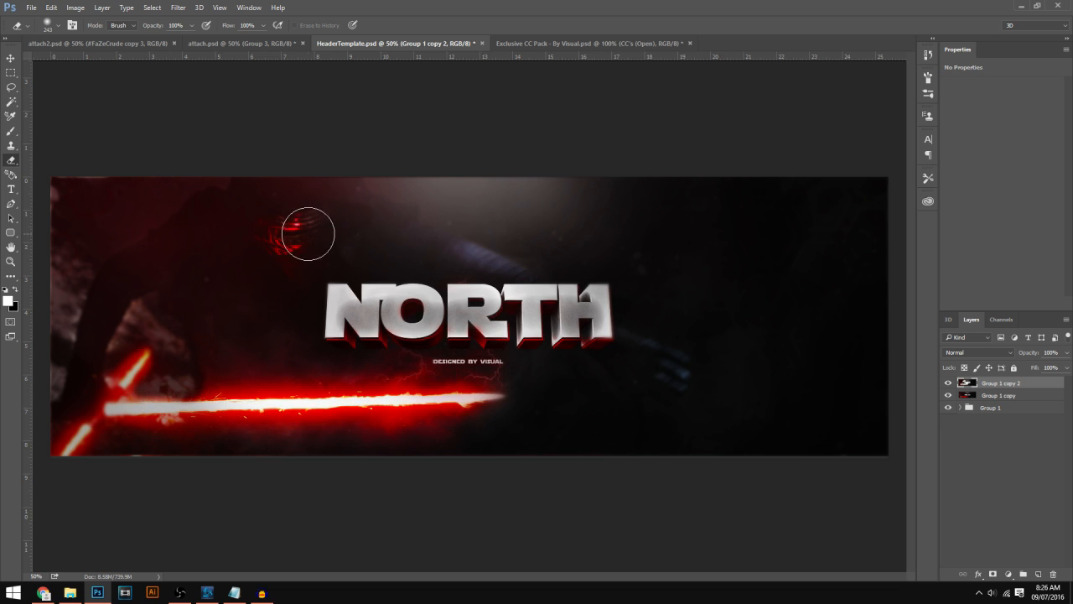
pyautogui.moveTo(426, 263)
pyautogui.mouseDown()
pyautogui.moveTo(508, 268)
pyautogui.moveTo(556, 315)
pyautogui.moveTo(664, 370)
pyautogui.moveTo(623, 415)
pyautogui.mouseUp()
pyautogui.moveTo(102, 269)
pyautogui.mouseDown()
pyautogui.moveTo(228, 265)
pyautogui.moveTo(190, 243)
pyautogui.moveTo(135, 227)
pyautogui.moveTo(162, 274)
pyautogui.moveTo(125, 304)
pyautogui.moveTo(201, 307)
pyautogui.mouseUp()
pyautogui.moveTo(220, 385)
pyautogui.mouseDown()
pyautogui.moveTo(156, 357)
pyautogui.moveTo(179, 364)
pyautogui.moveTo(153, 376)
pyautogui.mouseUp()
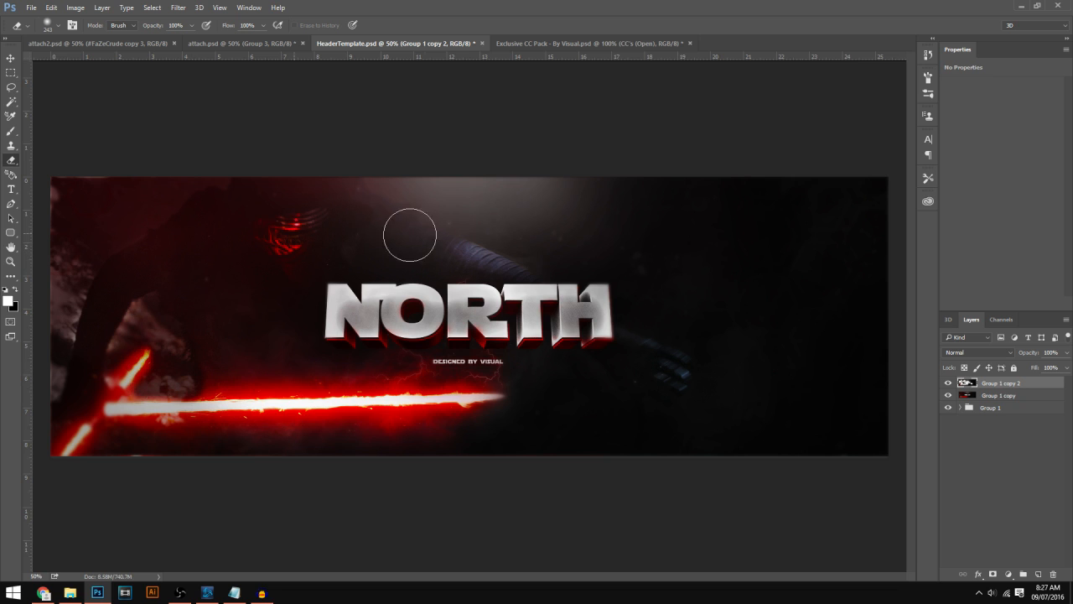
pyautogui.moveTo(421, 170)
pyautogui.mouseDown()
pyautogui.moveTo(573, 156)
pyautogui.moveTo(908, 171)
pyautogui.moveTo(881, 218)
pyautogui.moveTo(880, 455)
pyautogui.moveTo(820, 486)
pyautogui.moveTo(679, 458)
pyautogui.moveTo(626, 489)
pyautogui.moveTo(175, 484)
pyautogui.moveTo(41, 462)
pyautogui.moveTo(25, 442)
pyautogui.moveTo(47, 182)
pyautogui.moveTo(129, 163)
pyautogui.mouseUp()
# - Compare the banner with and without the blurred layer, and merge that layer with the flattened copy beneath it
pyautogui.click(948, 383)
pyautogui.click(948, 383)
pyautogui.click(947, 383)
pyautogui.click(948, 383)
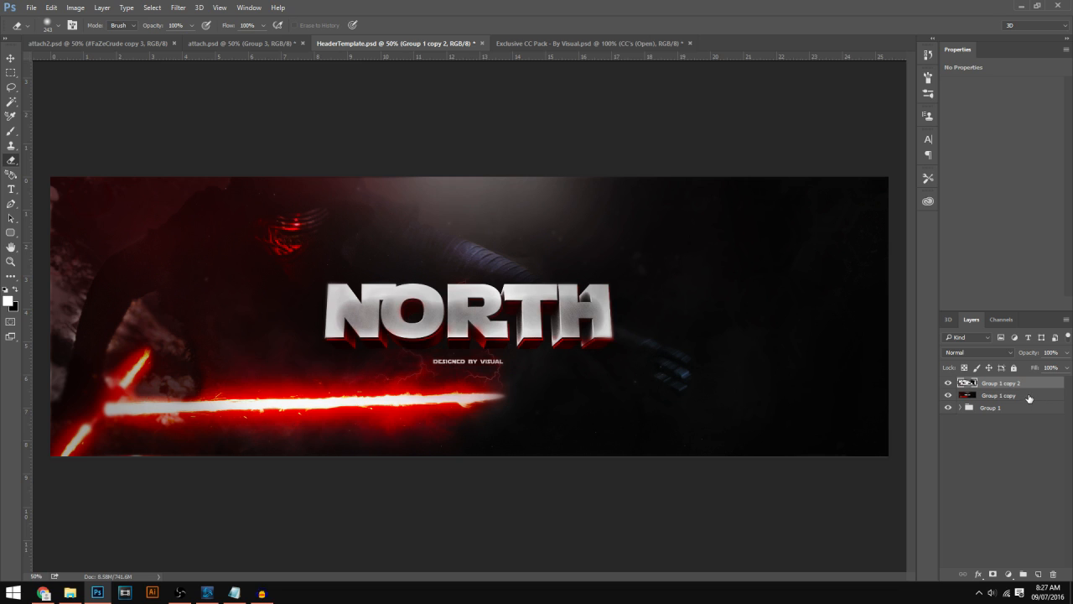
pyautogui.keyDown('shift'); pyautogui.click(1029, 398); pyautogui.keyUp('shift')
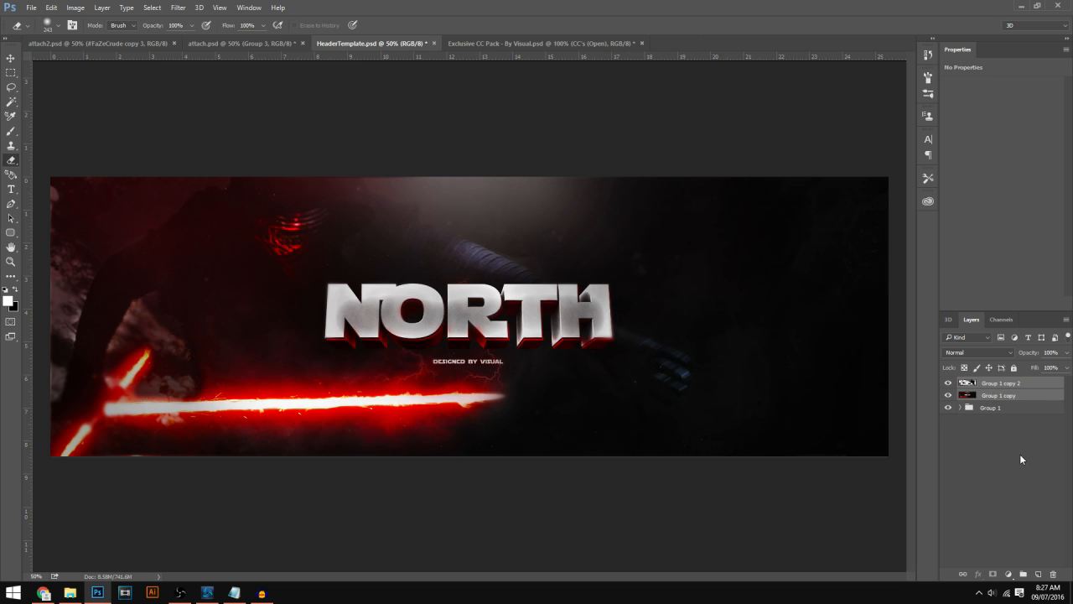
pyautogui.hotkey('ctrl', 'e')
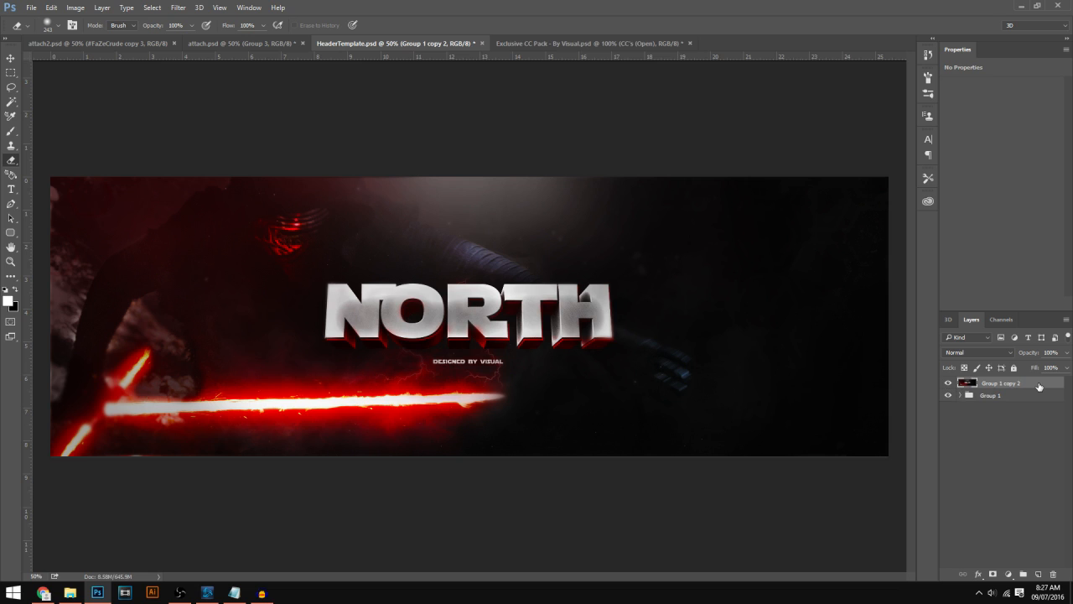
# - Duplicate the merged layer, select several thin rectangular strips scattered across the banner, and copy them to a new layer
pyautogui.hotkey('ctrl', 'j')
pyautogui.click(12, 73)
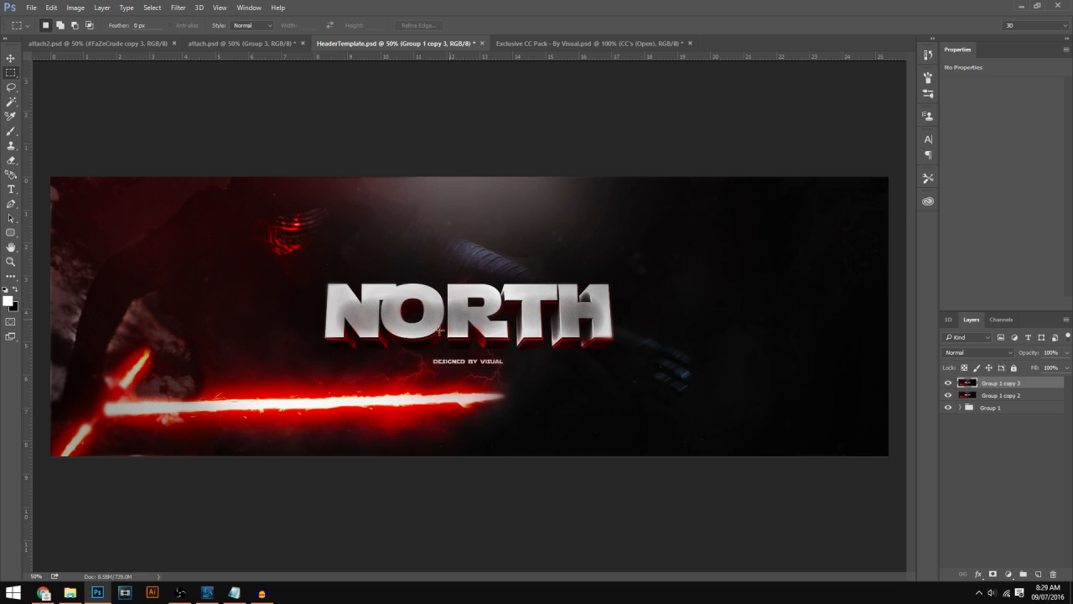
pyautogui.moveTo(313, 287)
pyautogui.mouseDown()
pyautogui.moveTo(407, 278)
pyautogui.moveTo(385, 298)
pyautogui.mouseUp()
pyautogui.moveTo(511, 311); pyautogui.dragTo(597, 321)
pyautogui.moveTo(602, 275); pyautogui.dragTo(689, 286)
pyautogui.moveTo(718, 208)
pyautogui.mouseDown()
pyautogui.moveTo(805, 241)
pyautogui.moveTo(807, 227)
pyautogui.mouseUp()
pyautogui.moveTo(177, 371); pyautogui.dragTo(249, 387)
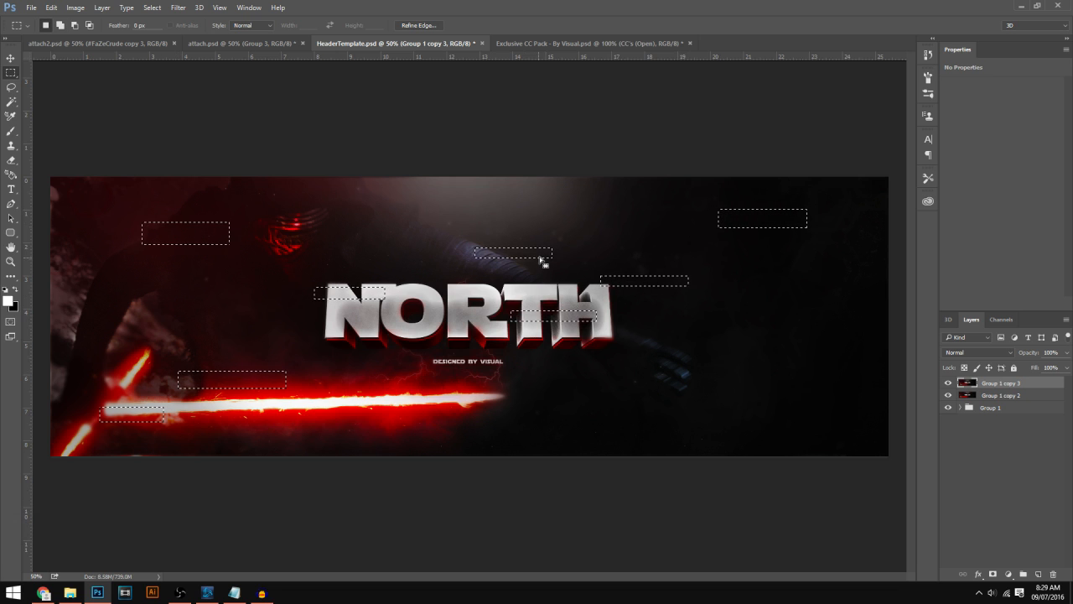
pyautogui.hotkey('ctrl', 'j')
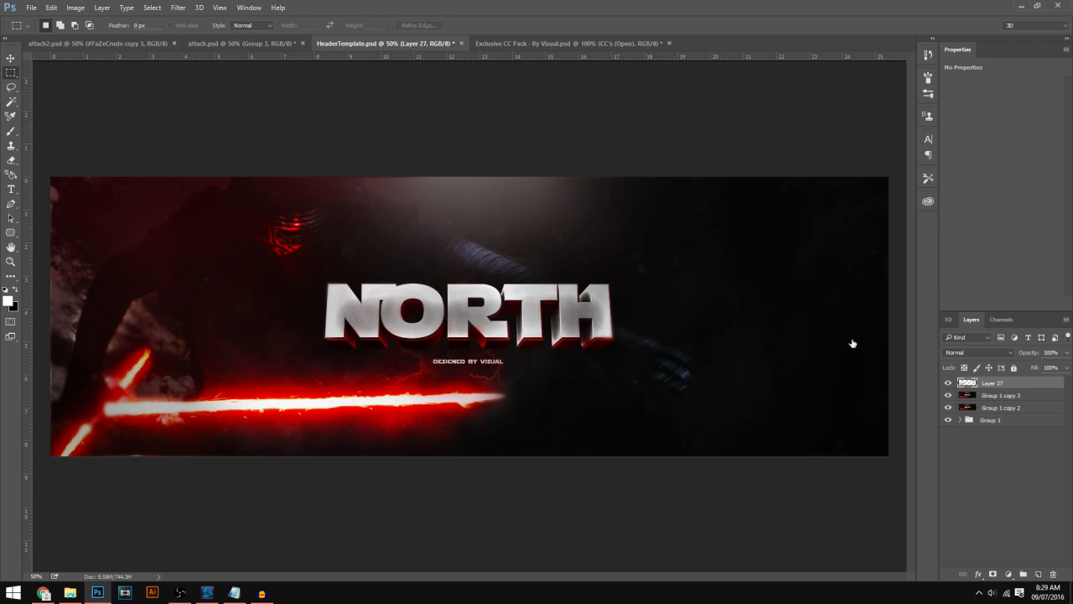
# - Offset the copied strips slightly and restrict their layer's blending to the red channel by turning off G and B
pyautogui.click(11, 58)
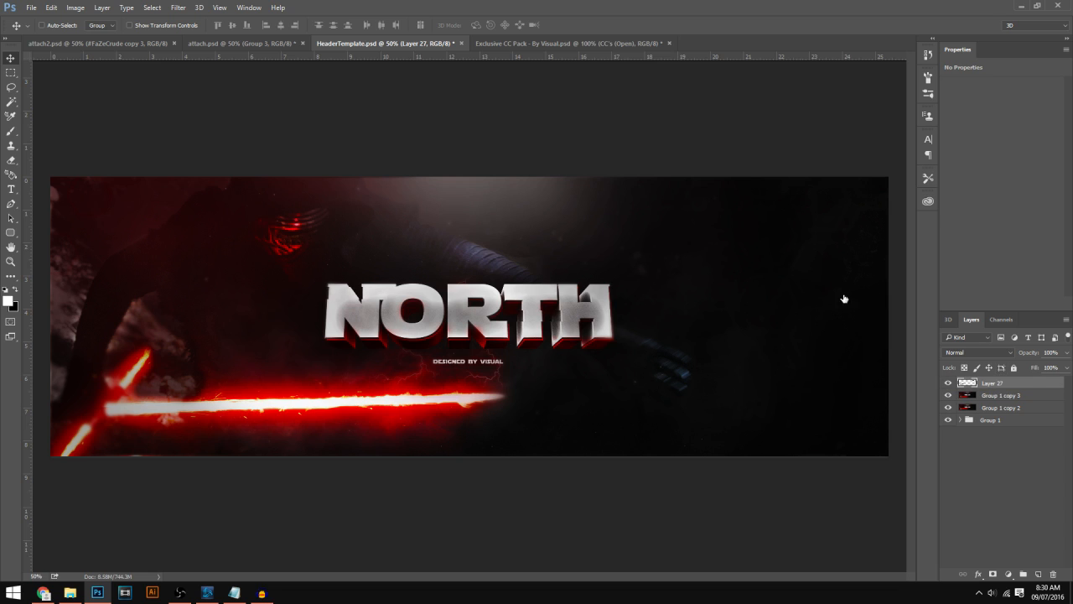
pyautogui.press('h')
pyautogui.doubleClick(1010, 382)
pyautogui.moveTo(761, 168); pyautogui.dragTo(440, 177)
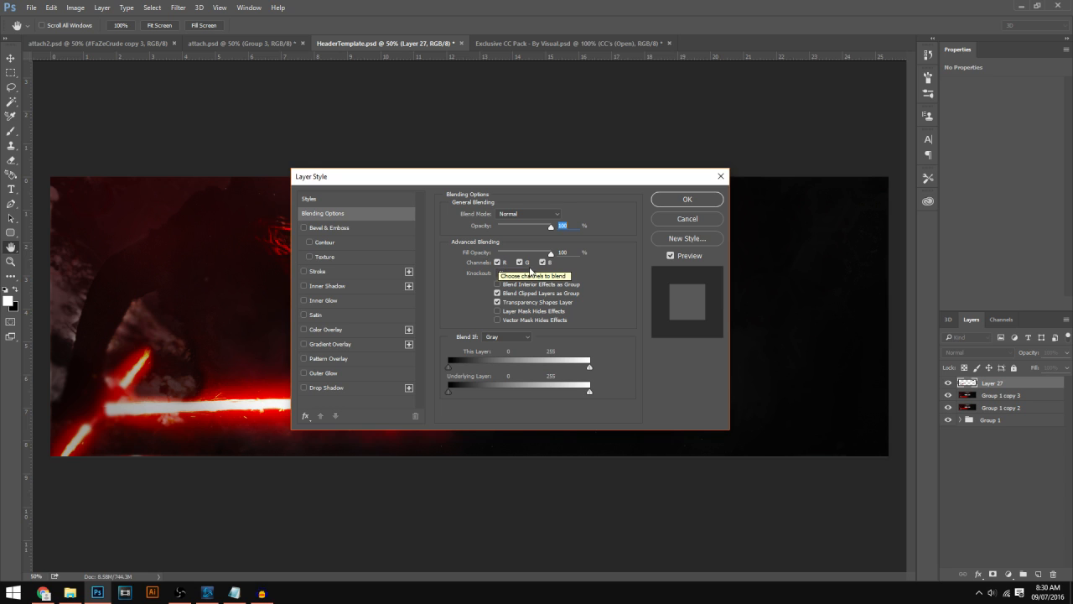
pyautogui.click(520, 262)
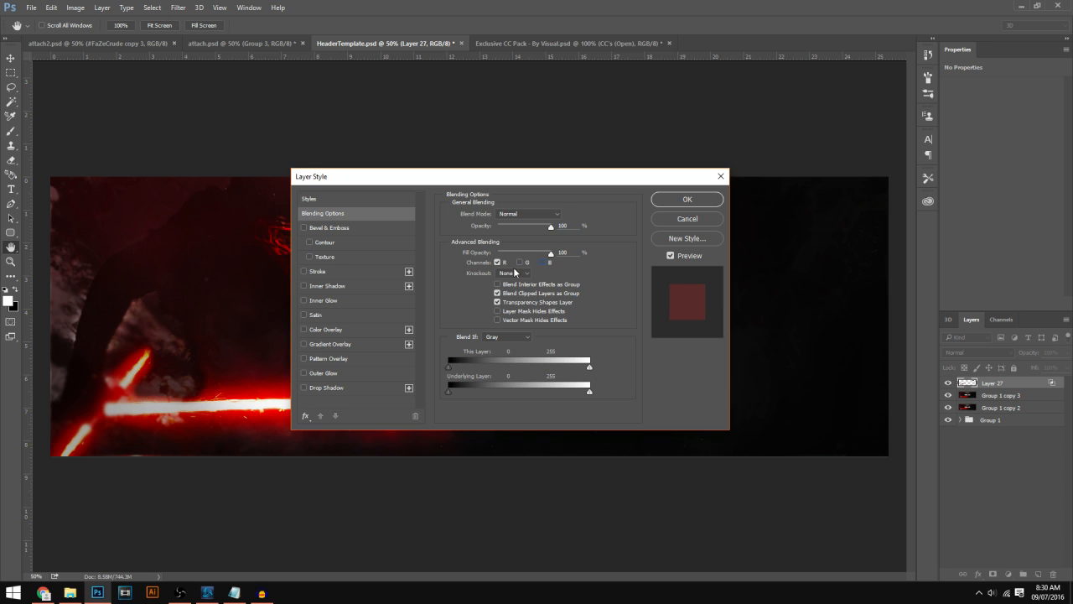
pyautogui.click(687, 198)
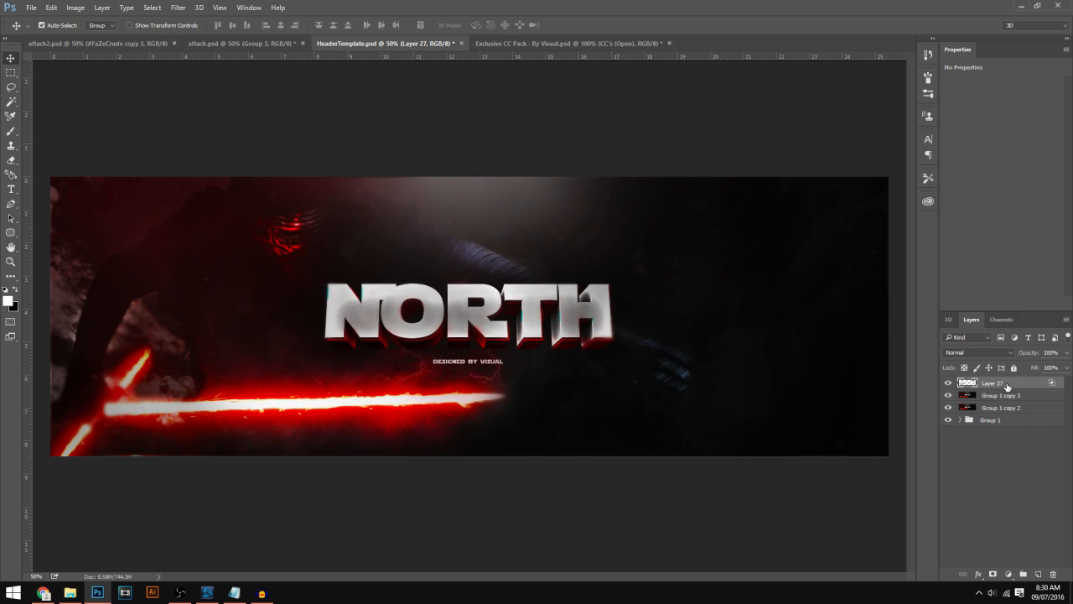
# - Duplicate the red-channel strip layer and restrict the copy's blending to the green channel by turning on G and turning off R
pyautogui.hotkey('ctrl', 'j')
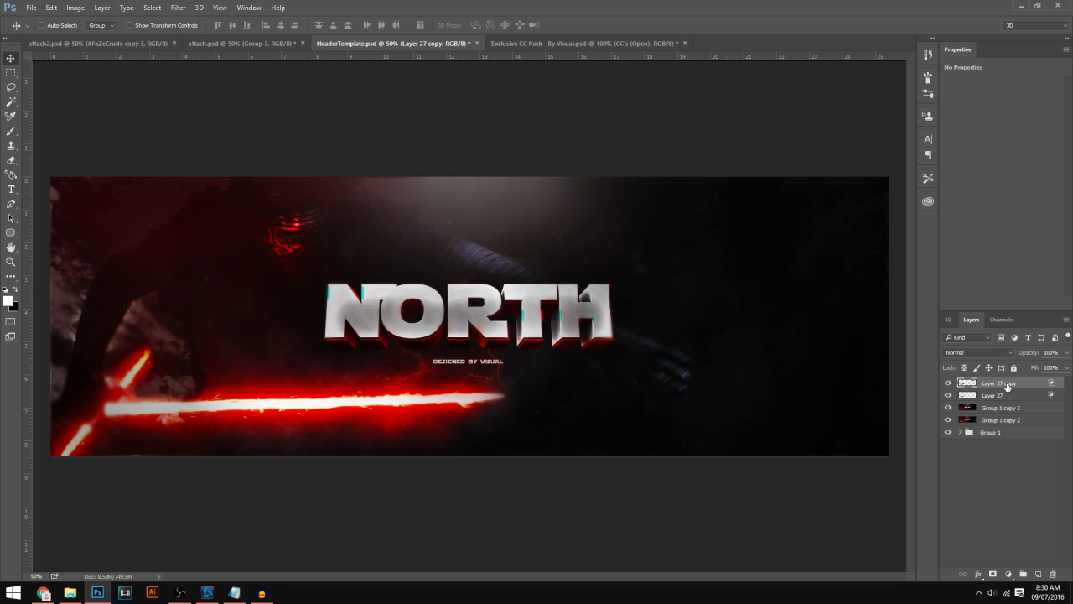
pyautogui.doubleClick(1032, 389)
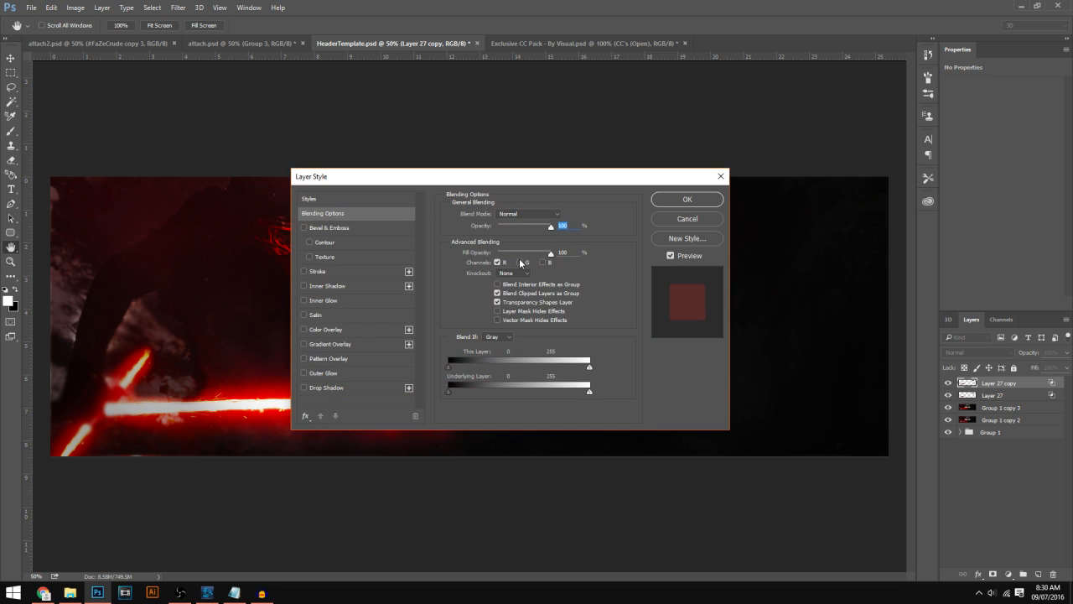
pyautogui.click(520, 263)
pyautogui.click(498, 264)
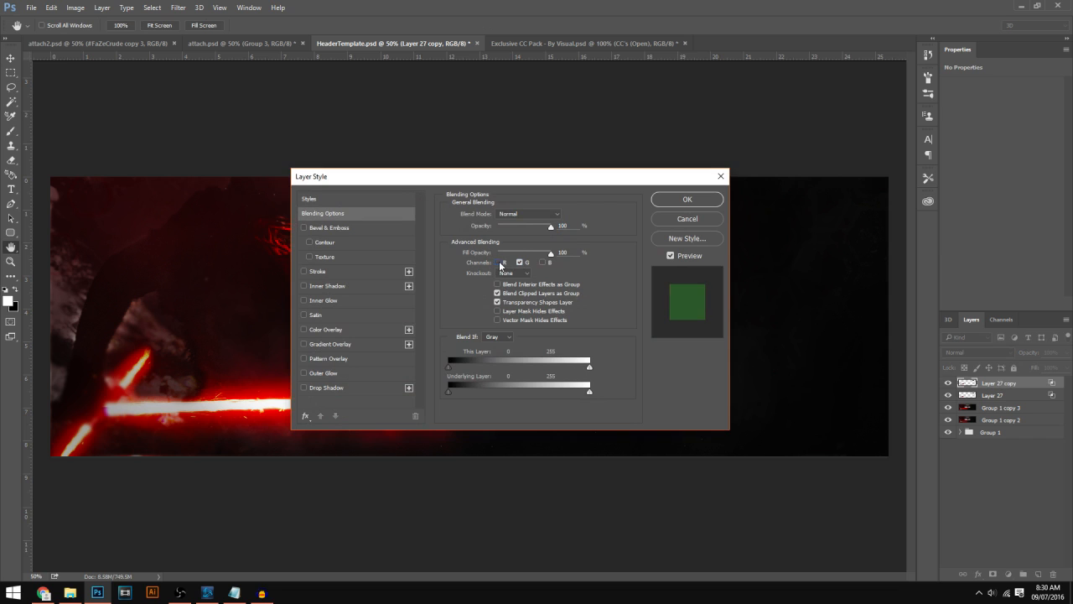
pyautogui.click(687, 200)
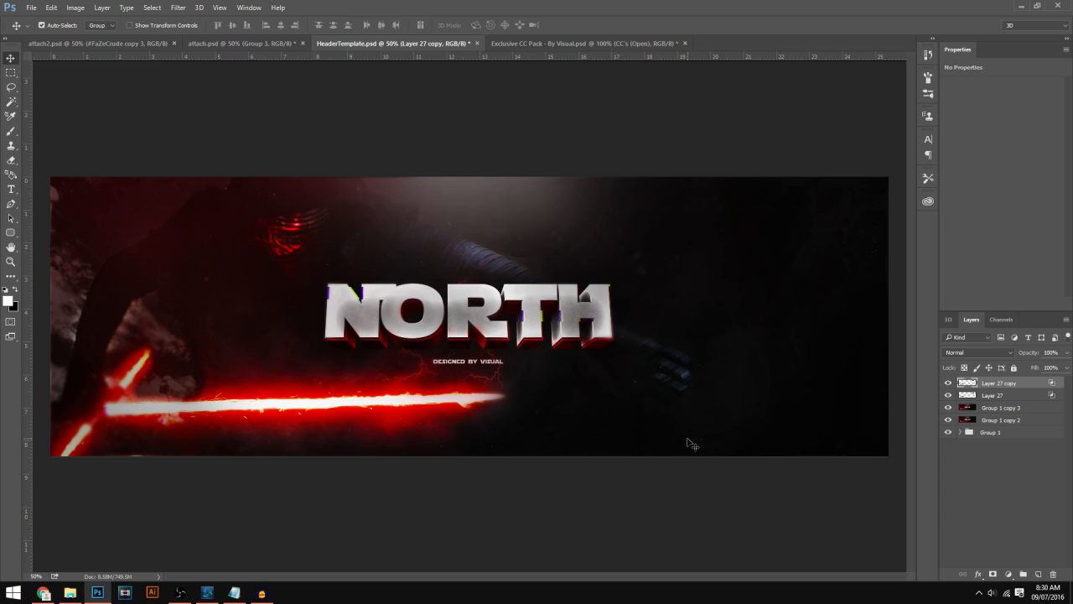
# - Duplicate the green-channel strip layer and restrict the new copy's blending to the blue channel only
pyautogui.hotkey('ctrl', 'j')
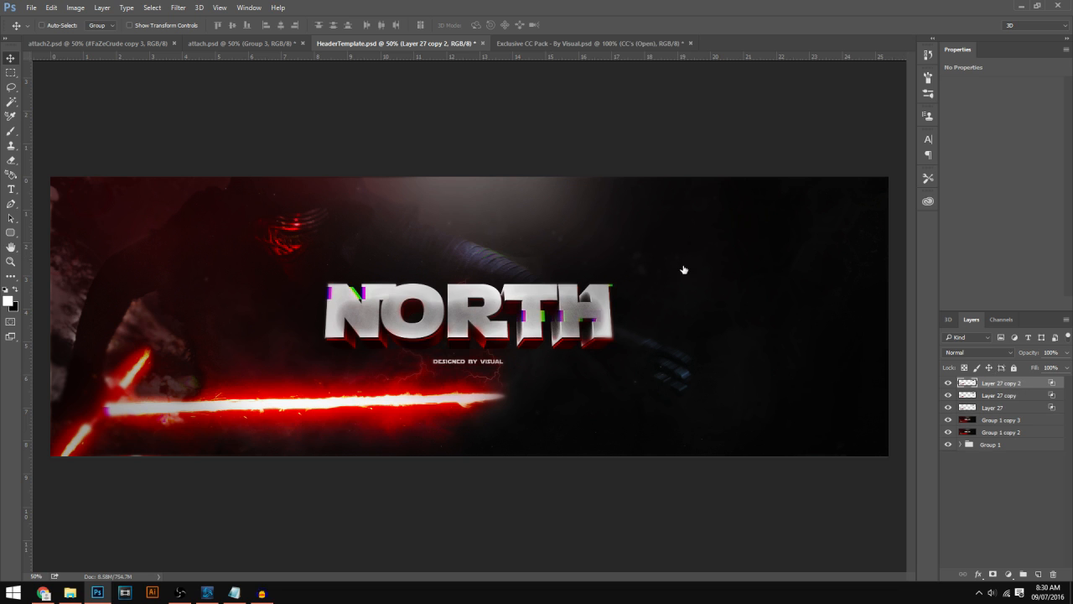
pyautogui.doubleClick(1009, 382)
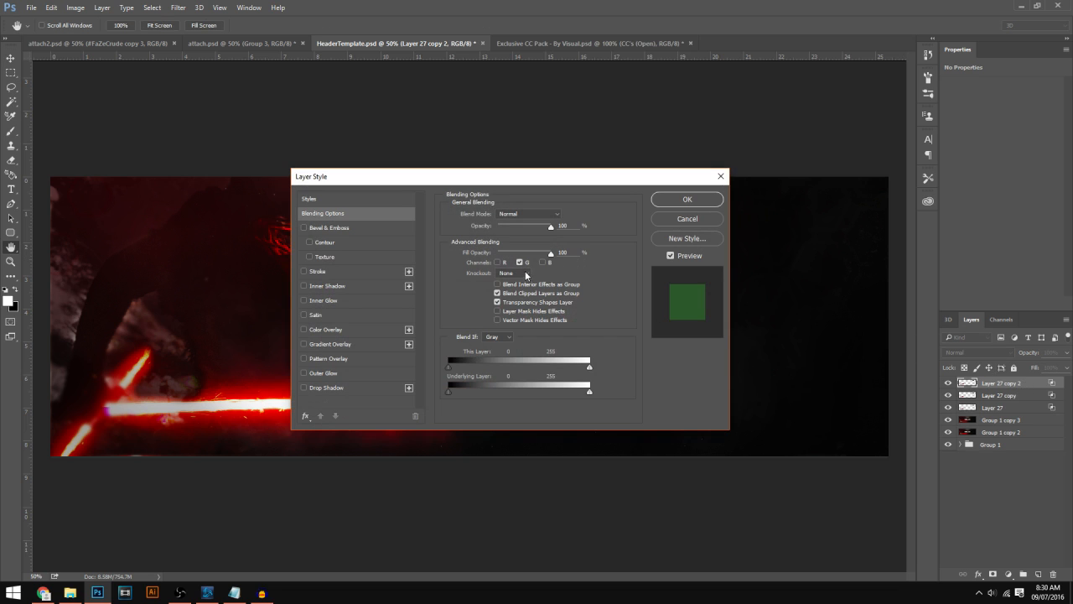
pyautogui.click(683, 202)
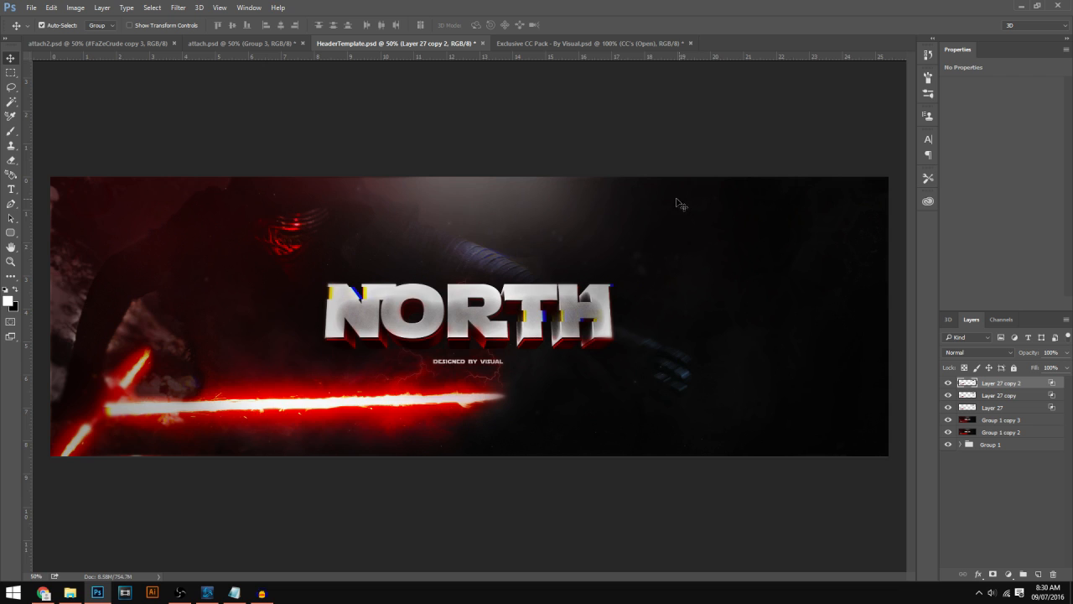
pyautogui.hotkey('ctrl', '-')
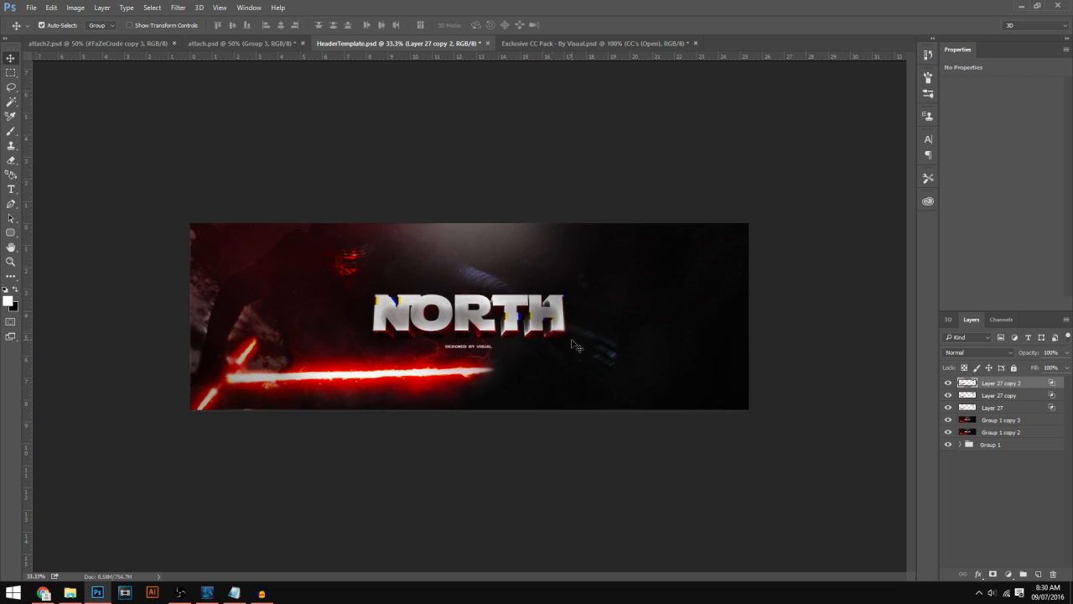
pyautogui.hotkey('ctrl', '+')
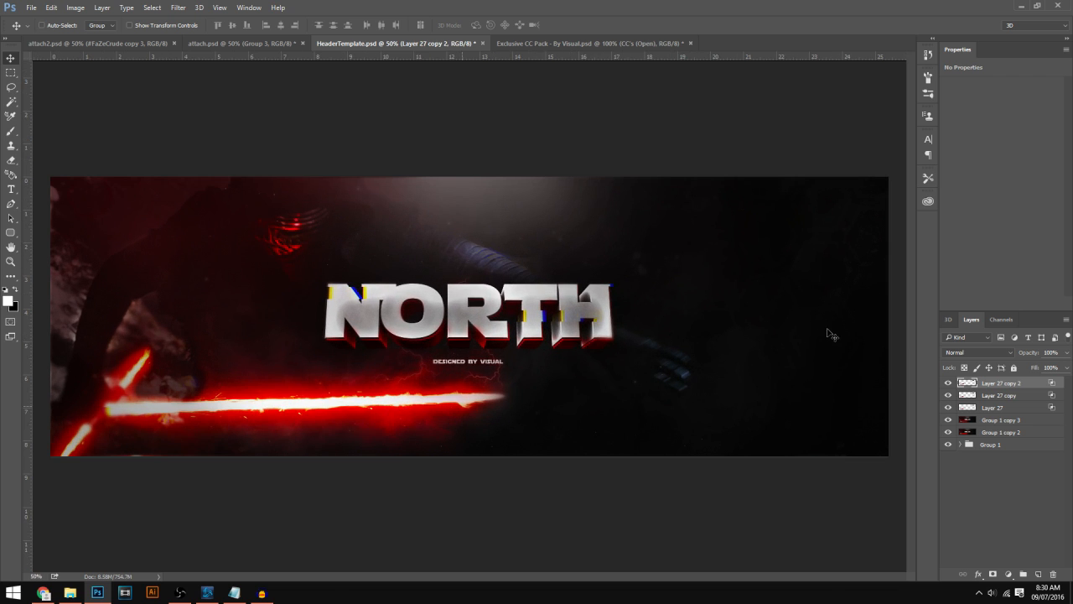
# - Group the three channel strip layers at 46% opacity and merge the group with the two flattened banner copies beneath it
pyautogui.hotkey('ctrl', 'g')
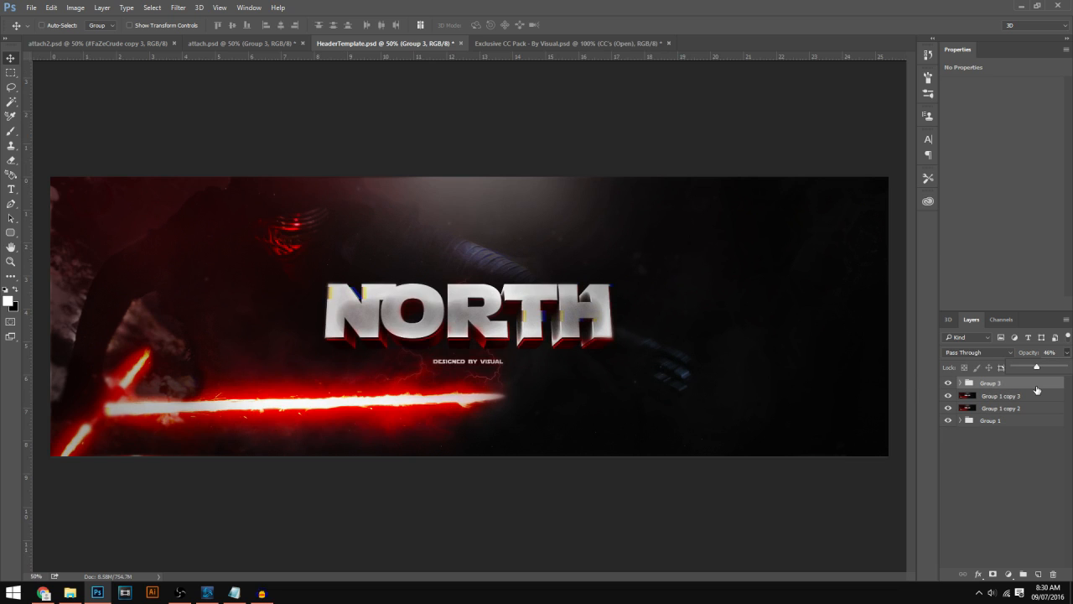
pyautogui.press('4')
pyautogui.press('6')
pyautogui.keyDown('shift'); pyautogui.click(1033, 413); pyautogui.keyUp('shift')
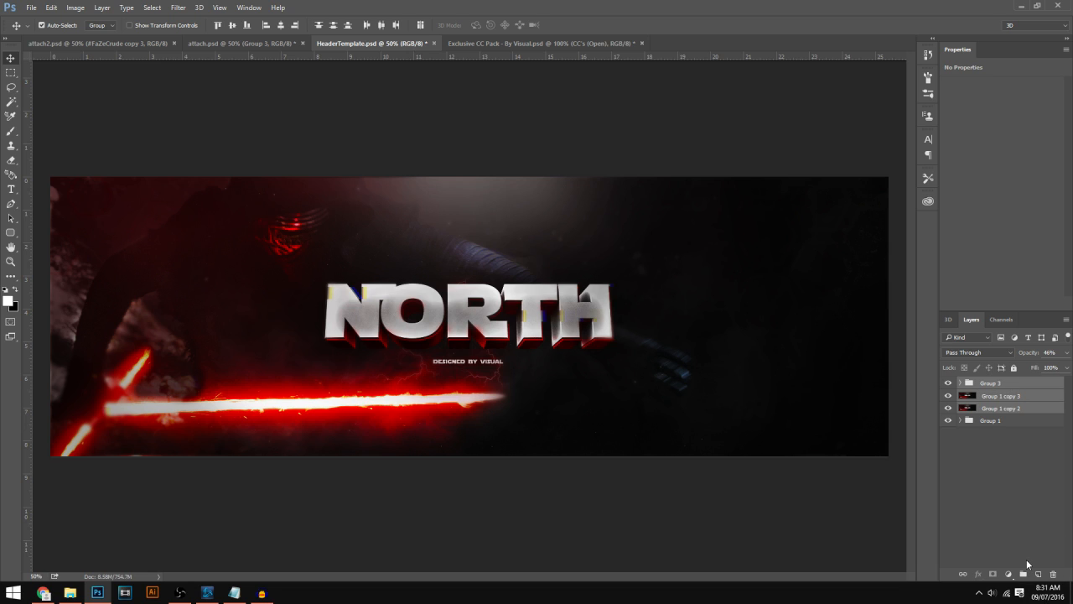
pyautogui.hotkey('ctrl', 'e')
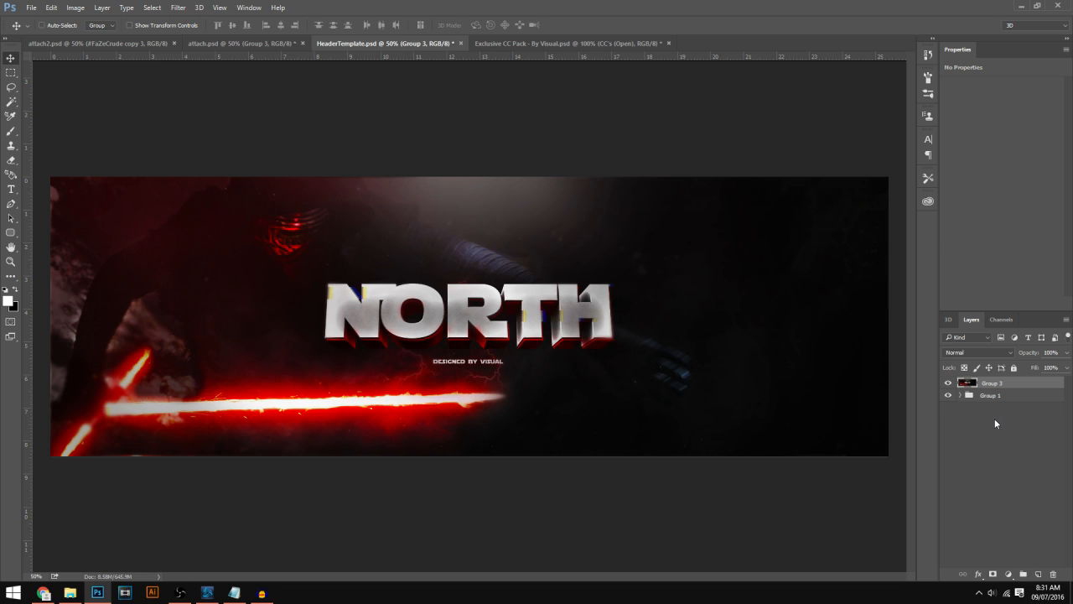
# - Duplicate the merged banner layer and apply the Glowing Edges filter with Edge Width 2, Edge Brightness 6 and Smoothness 5
pyautogui.hotkey('ctrl', 'j')
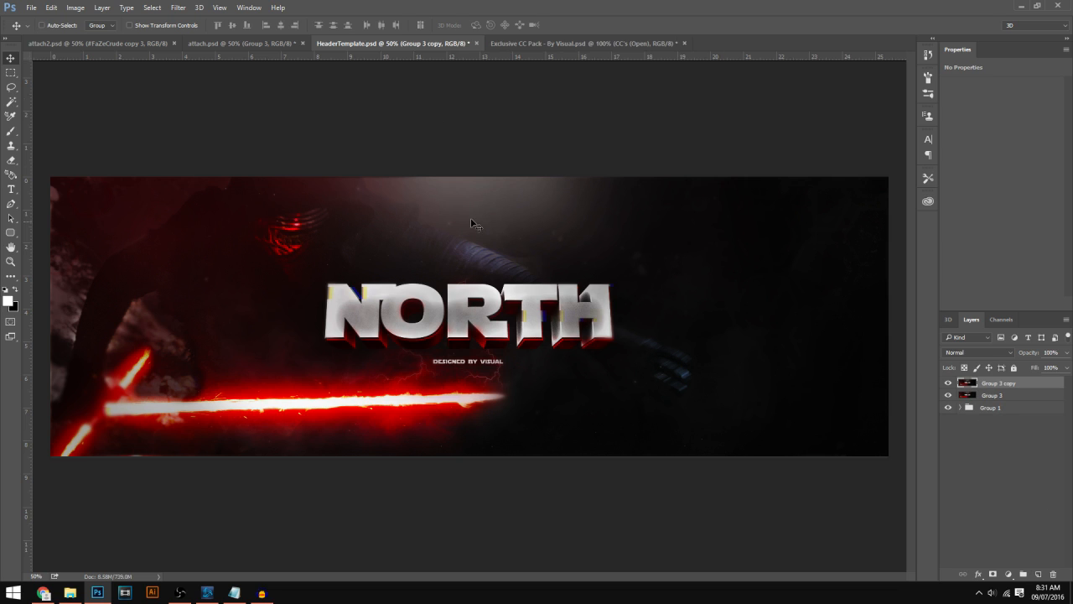
pyautogui.click(177, 8)
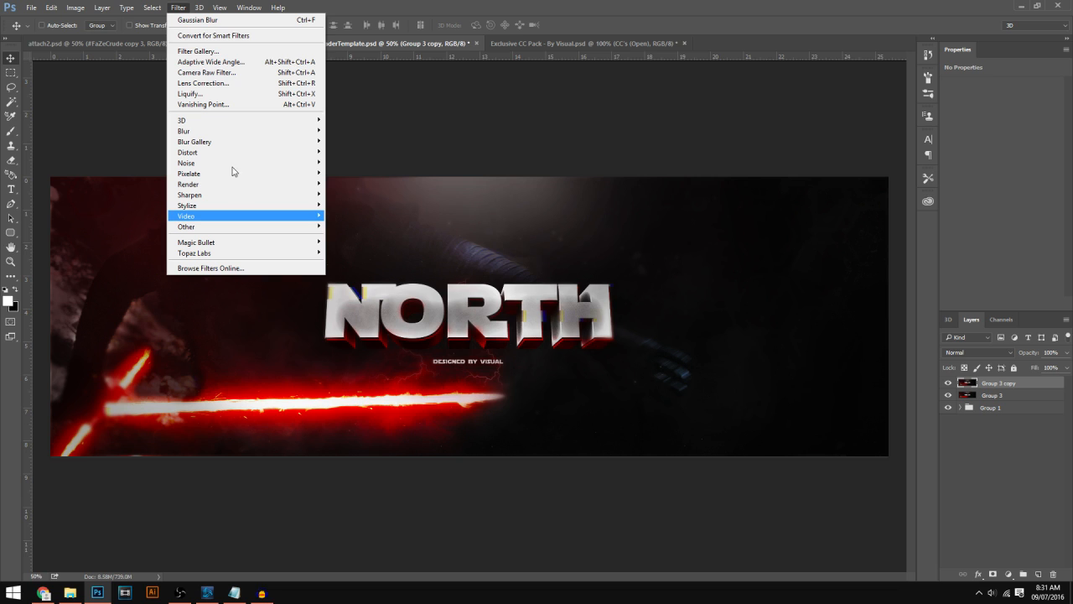
pyautogui.click(191, 51)
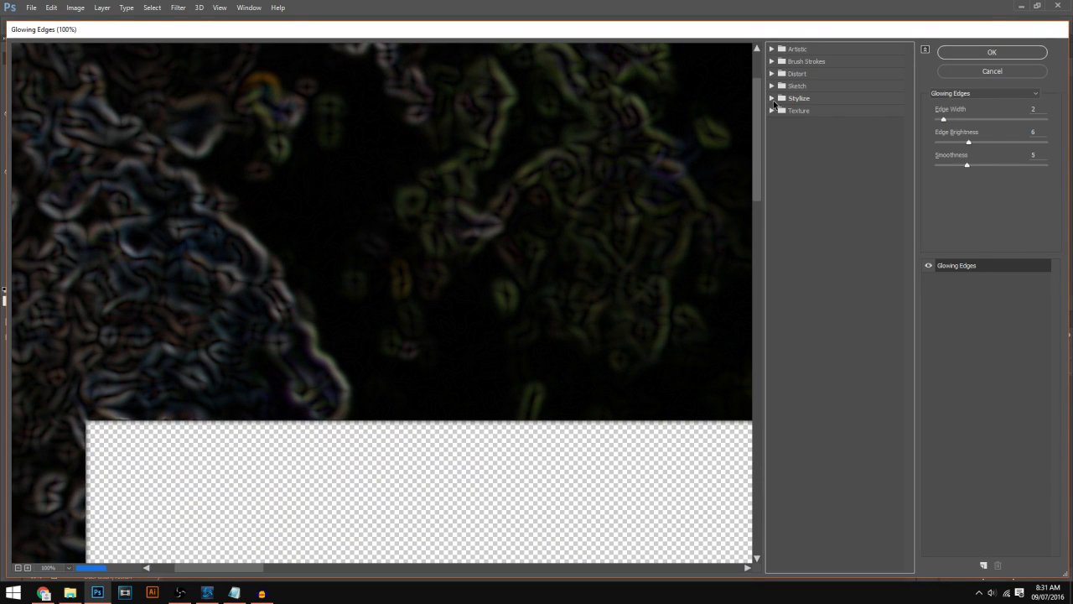
pyautogui.click(1008, 54)
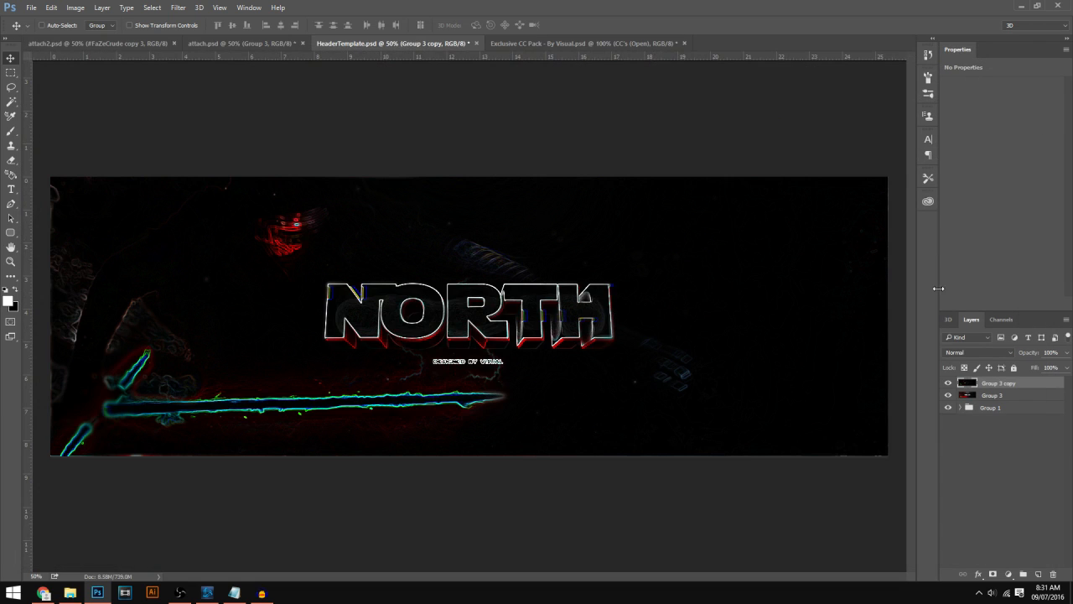
# - Blend the glowing-edges layer in Overlay mode at 15% opacity and merge it with the banner layer beneath
pyautogui.click(959, 353)
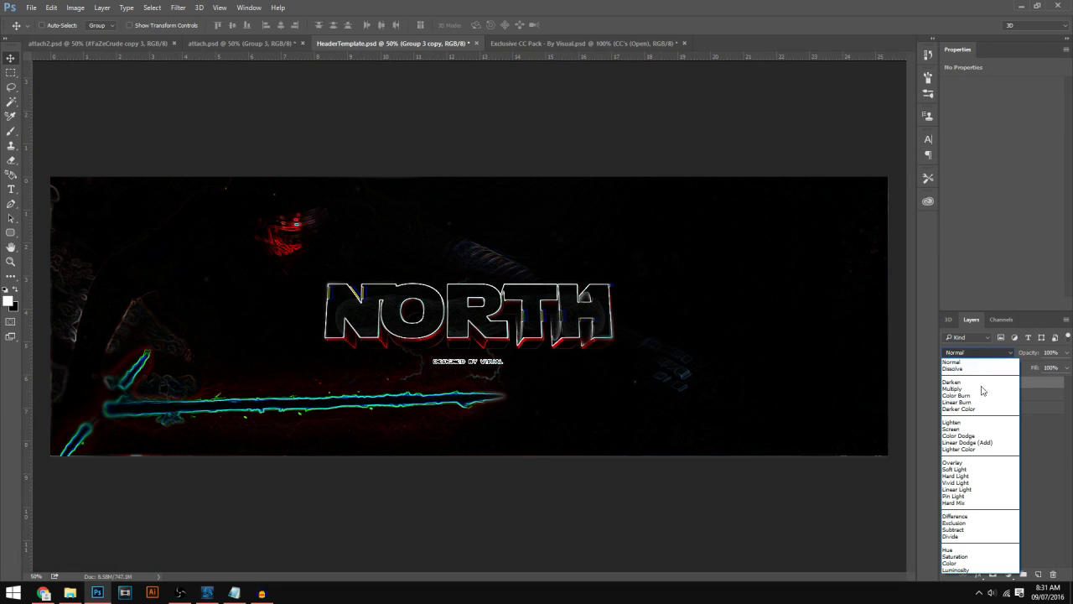
pyautogui.click(953, 462)
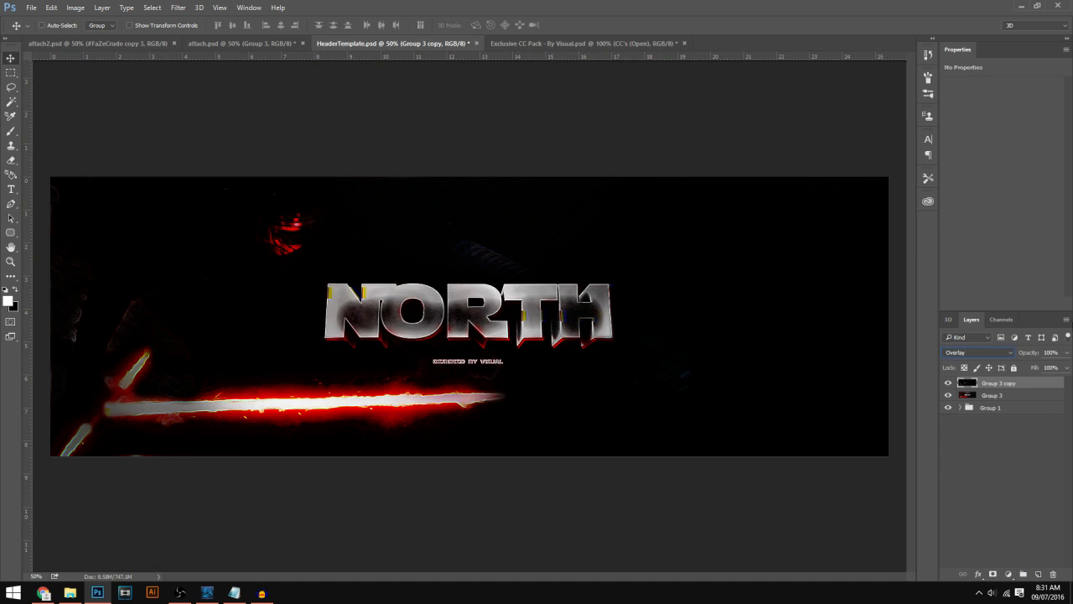
pyautogui.click(1067, 352)
pyautogui.click(1023, 366)
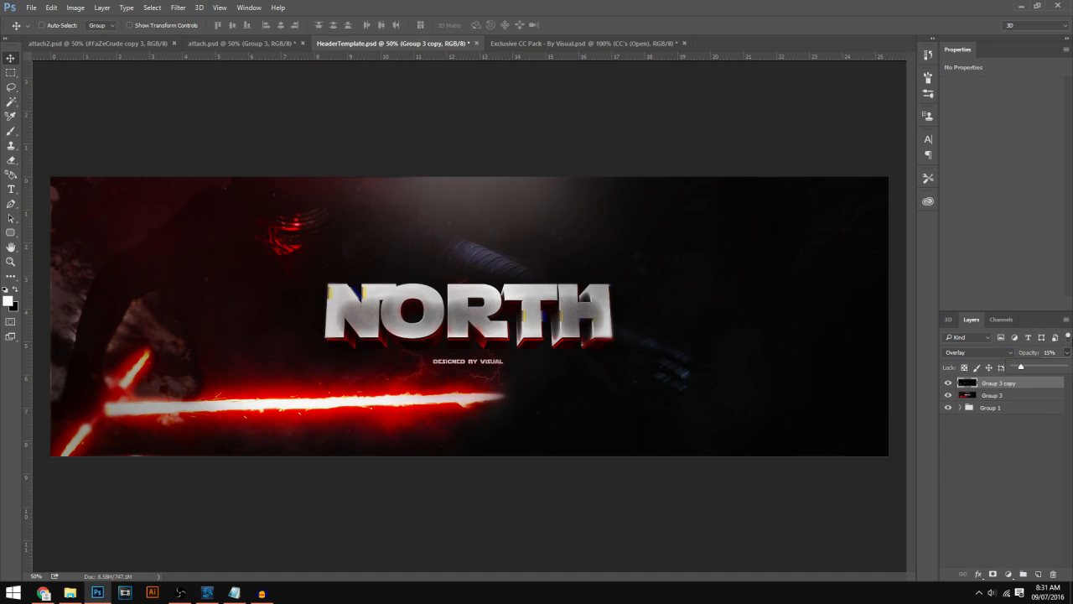
pyautogui.press('ctrl')
pyautogui.keyDown('ctrl'); pyautogui.click(1022, 395); pyautogui.keyUp('ctrl')
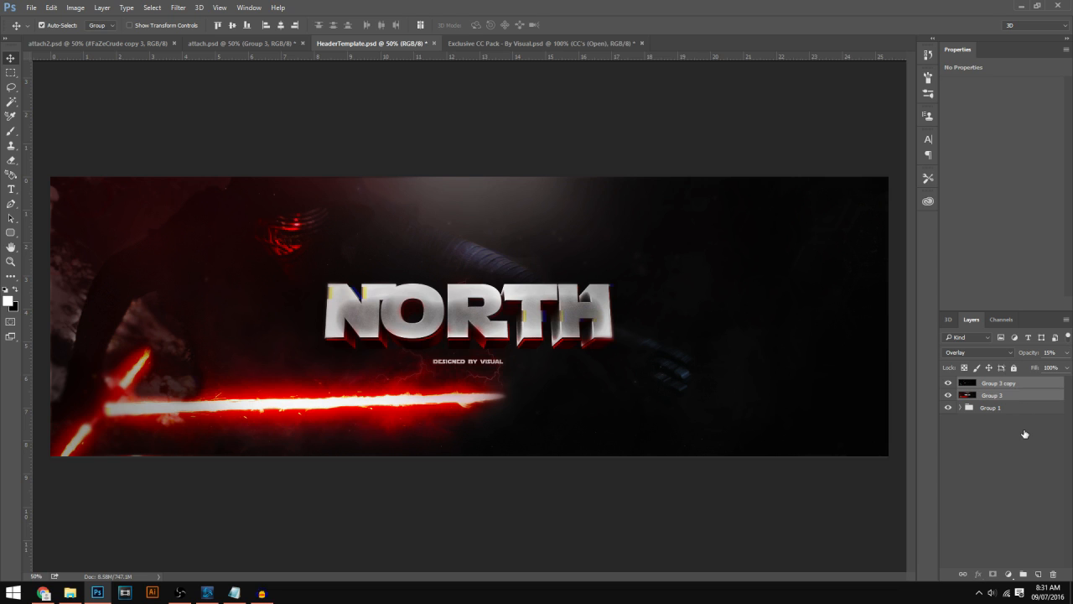
pyautogui.hotkey('ctrl', 'e')
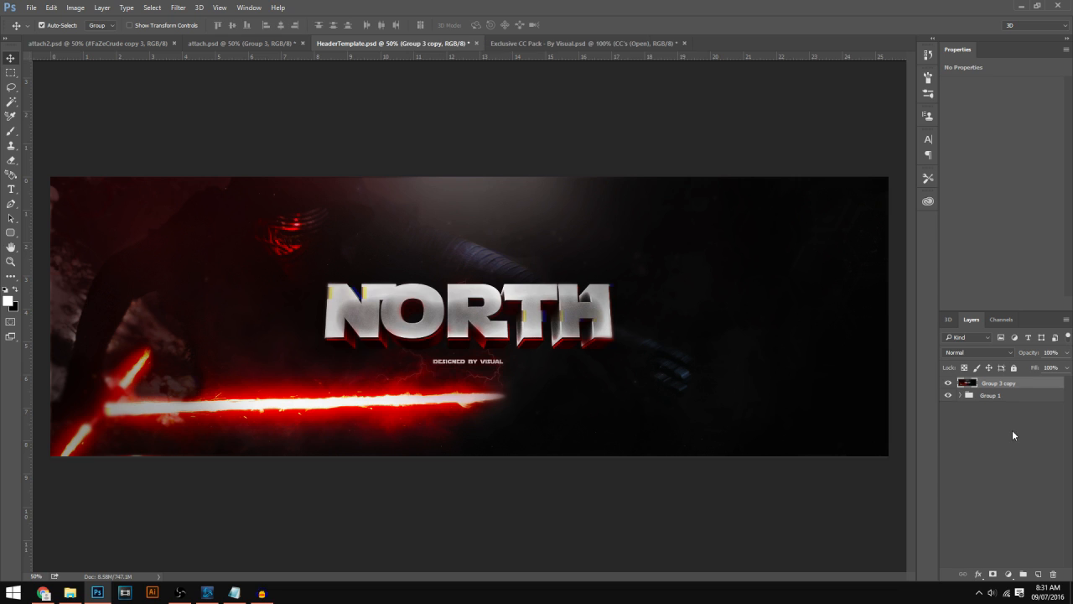
# - Sharpen the banner by duplicating the merged layer, applying a High Pass filter to the copy and blending it in Overlay mode
pyautogui.hotkey('ctrl', 'j')
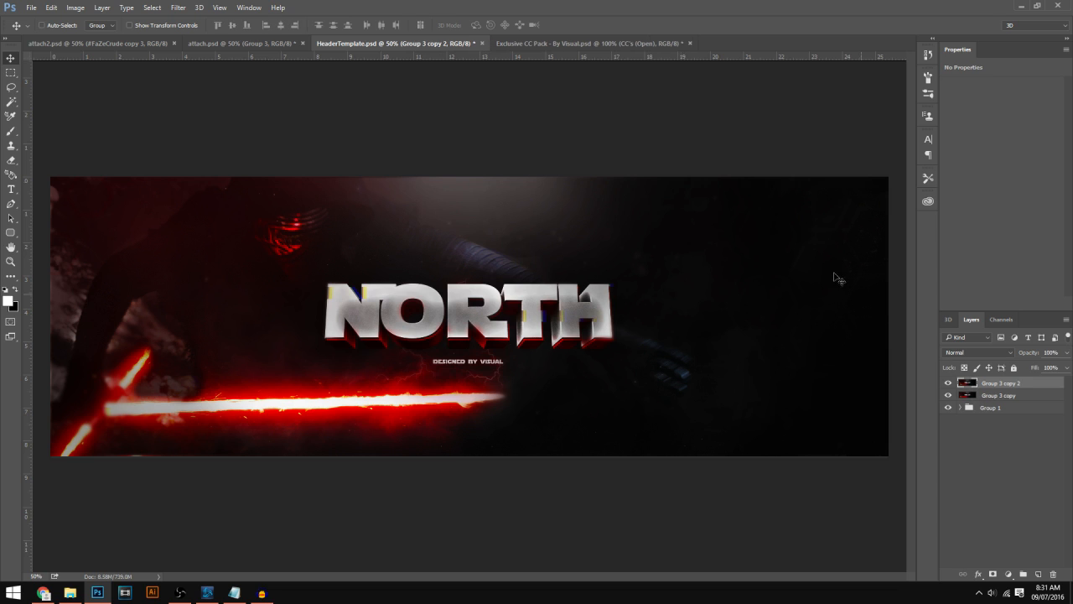
pyautogui.click(177, 7)
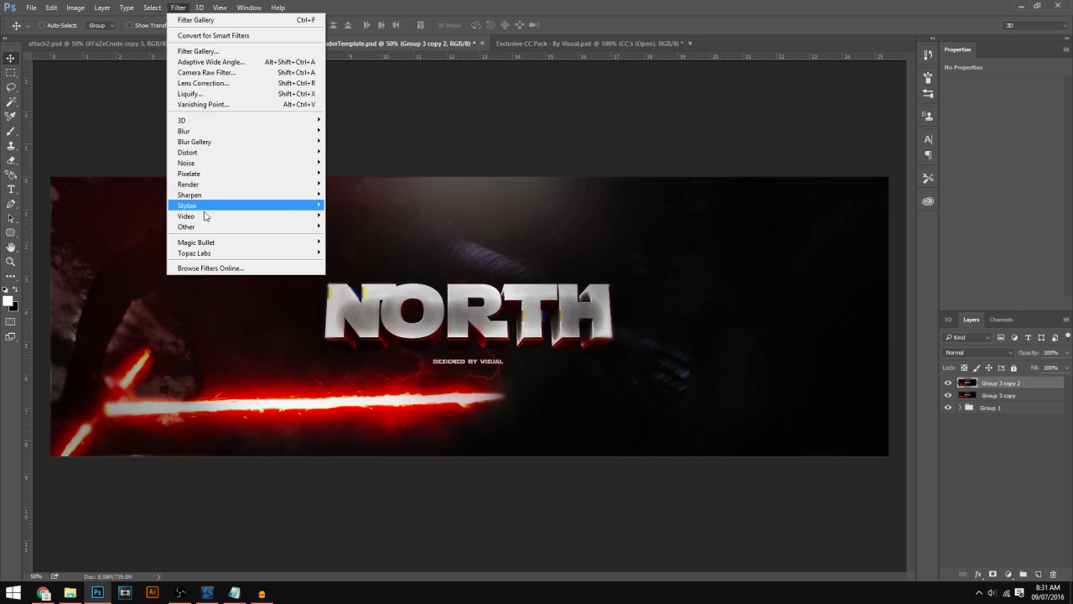
pyautogui.moveTo(205, 226)
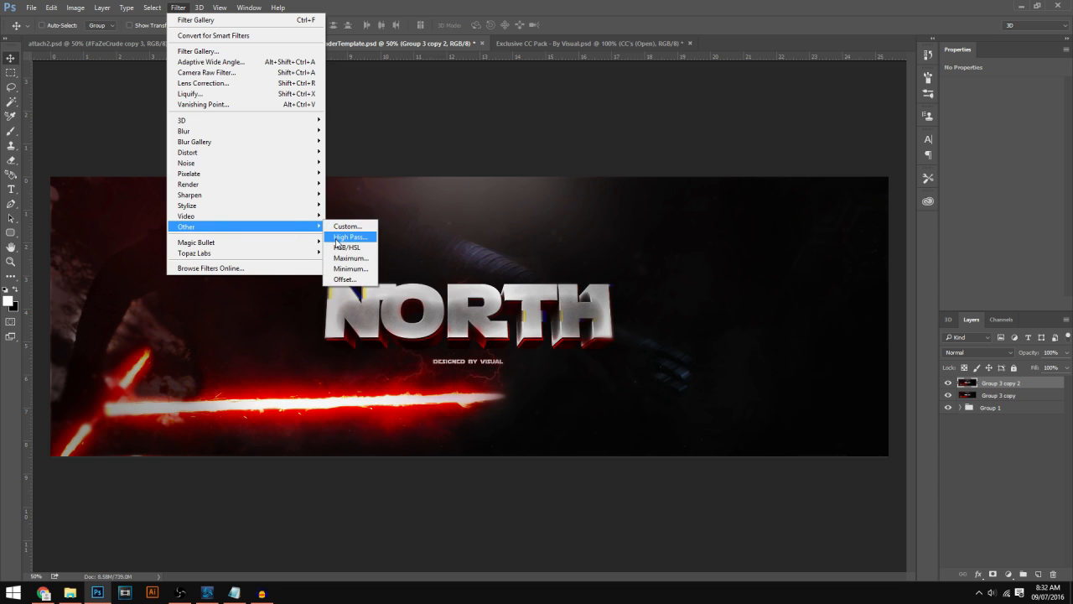
pyautogui.click(339, 238)
pyautogui.moveTo(549, 215); pyautogui.dragTo(587, 217)
pyautogui.click(628, 162)
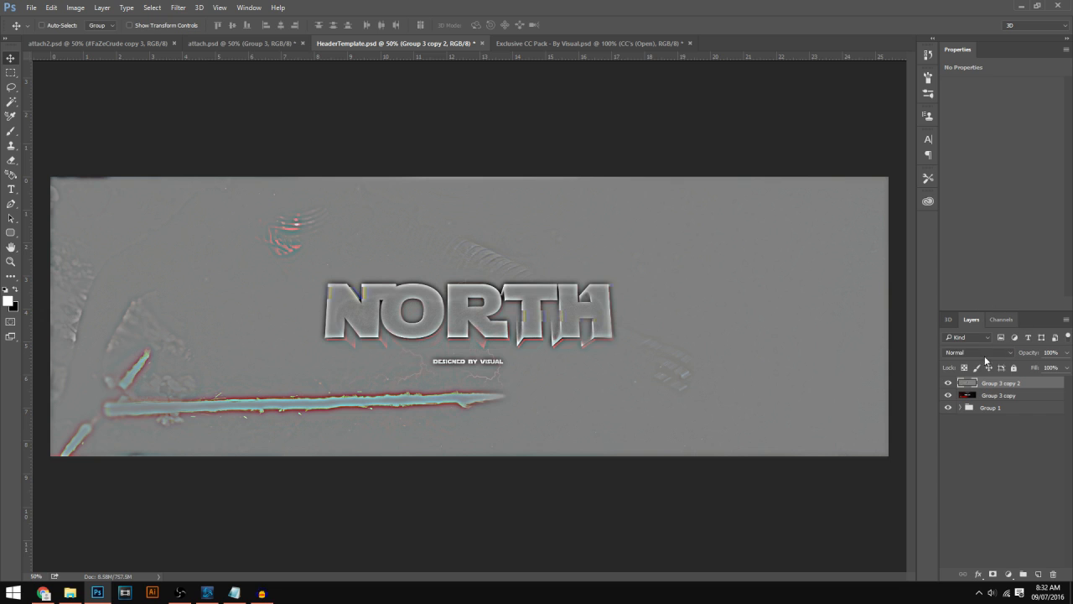
pyautogui.click(982, 352)
pyautogui.click(973, 463)
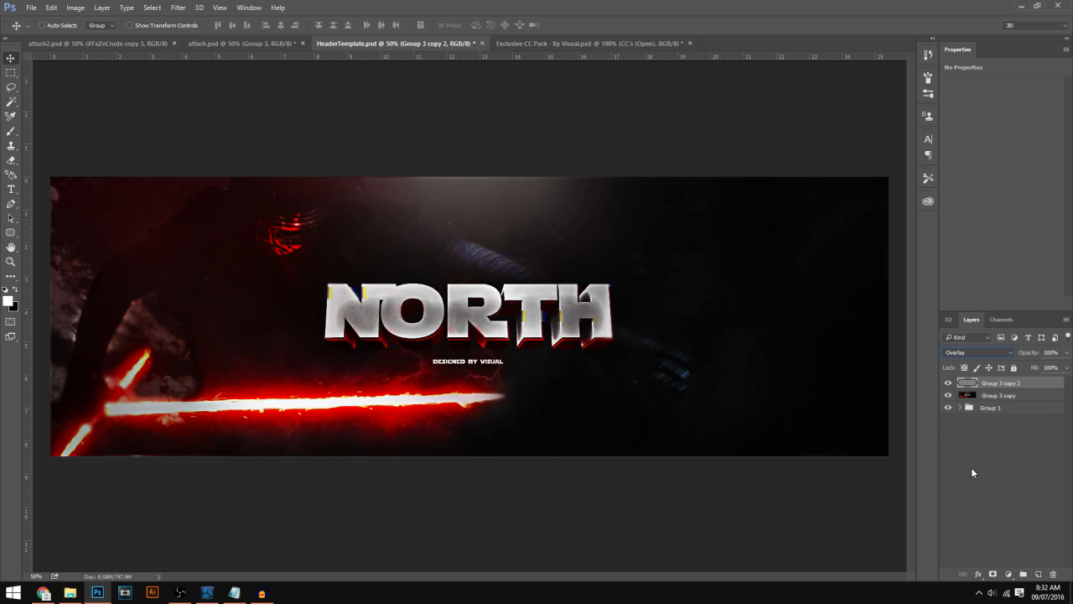
# - Compare the banner's sharpness with and without the High Pass layer by repeatedly toggling that layer's visibility
pyautogui.click(948, 383)
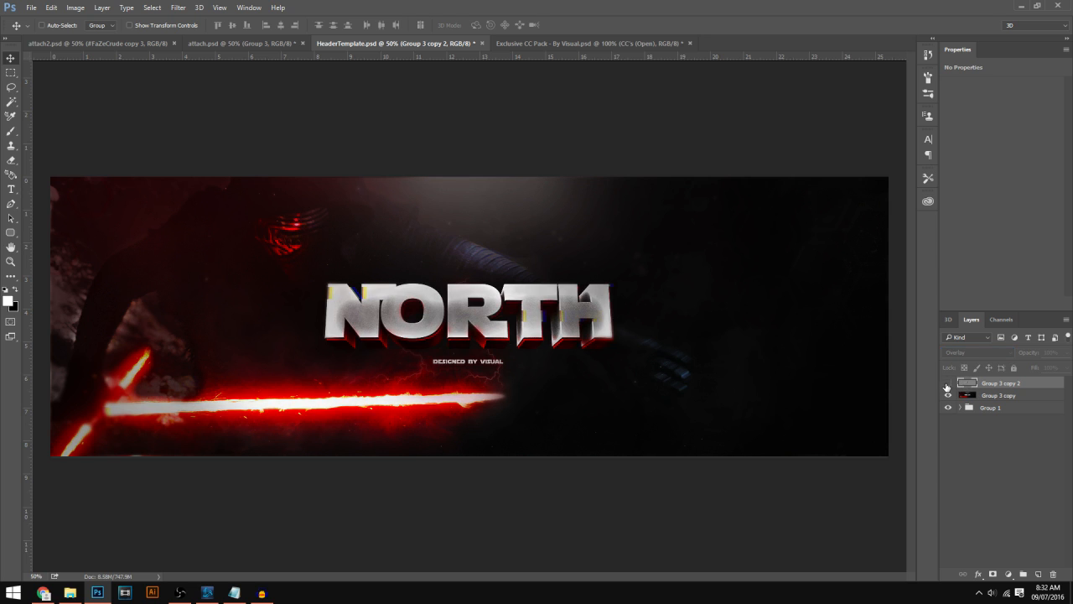
pyautogui.click(948, 383)
pyautogui.click(947, 384)
pyautogui.click(947, 383)
pyautogui.click(946, 384)
pyautogui.click(947, 384)
pyautogui.click(948, 383)
pyautogui.click(948, 383)
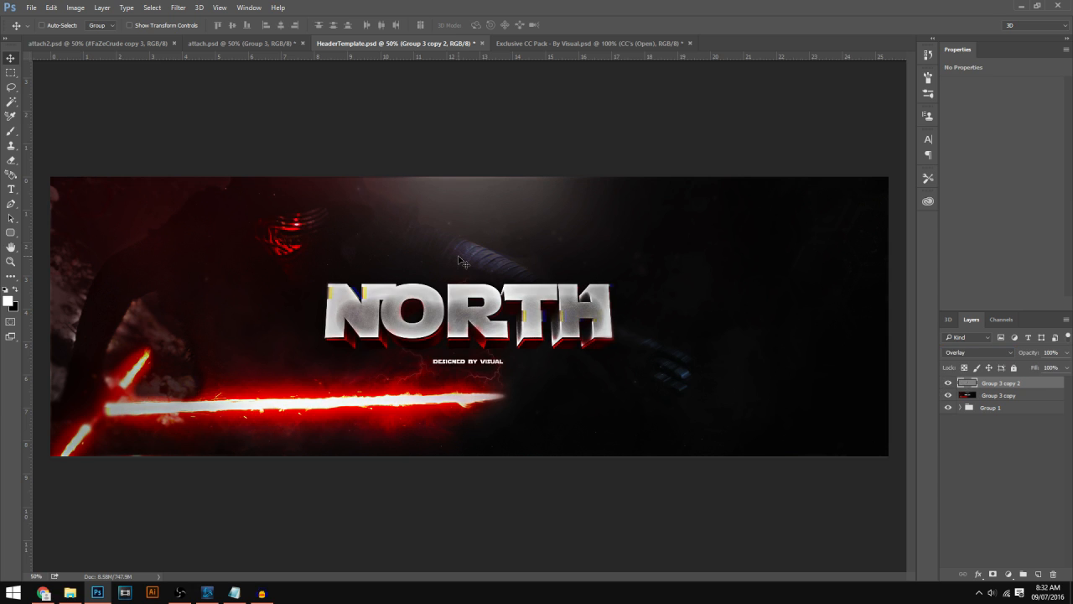